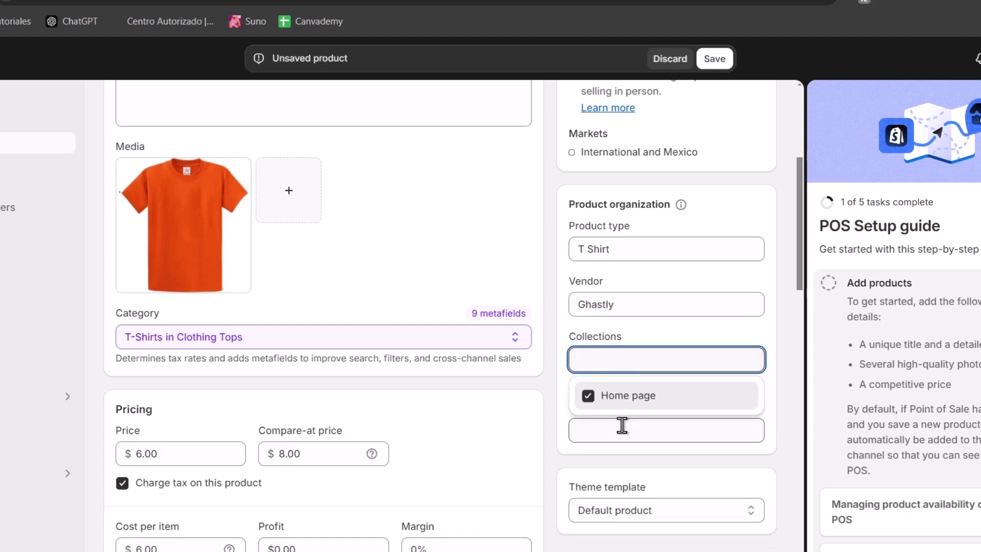
# Save the new T Shirt product and open the POS hardware help page.
pyautogui.click(622, 425)
pyautogui.click(714, 59)
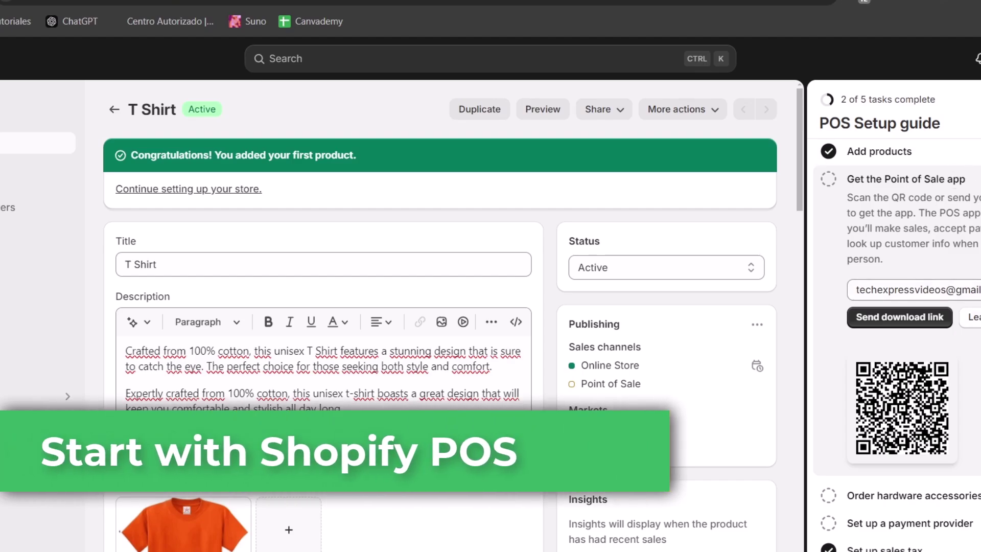
pyautogui.click(909, 495)
pyautogui.click(942, 438)
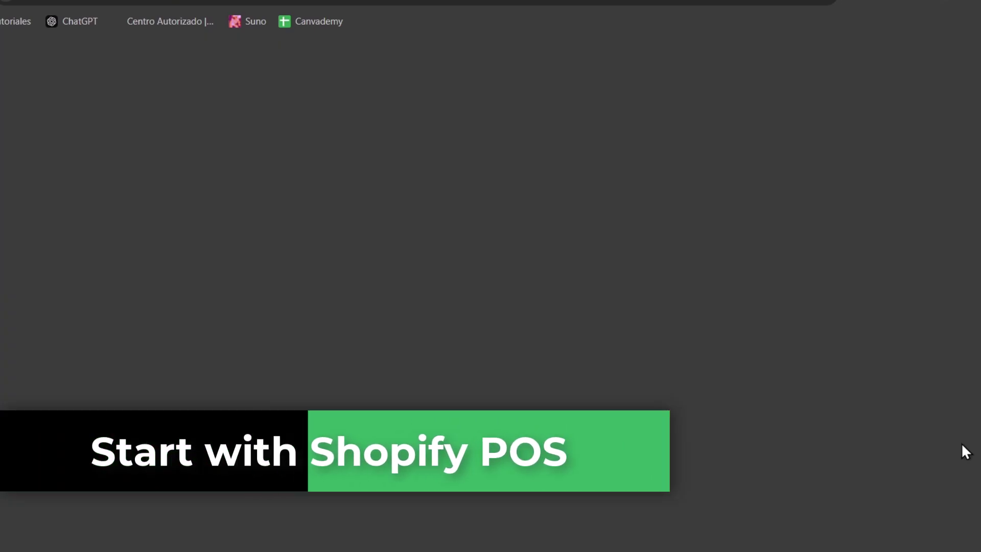
# Check availability of POS retail accessories and the Terminal Dock details, then return to the admin.
pyautogui.scroll(6, 560, 286)
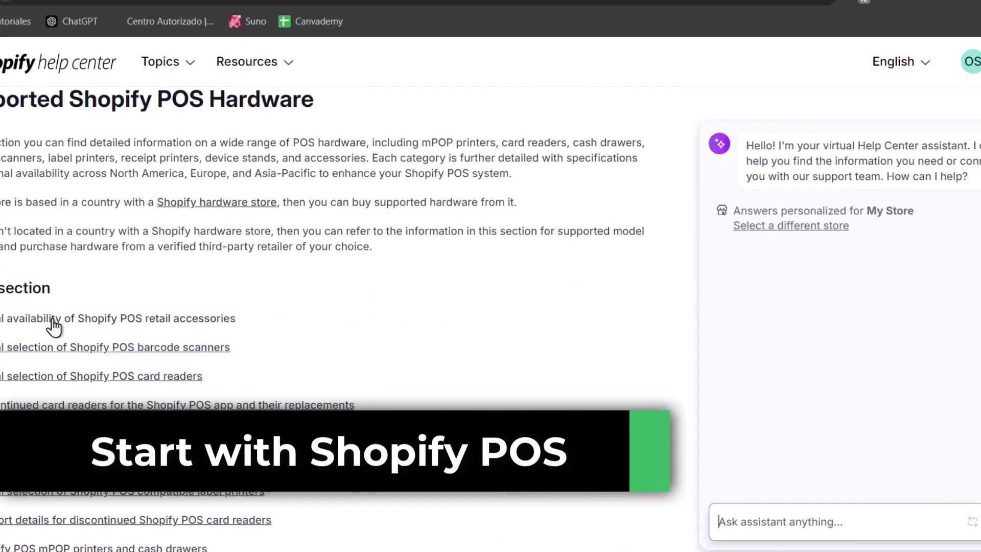
pyautogui.click(54, 325)
pyautogui.click(11, 367)
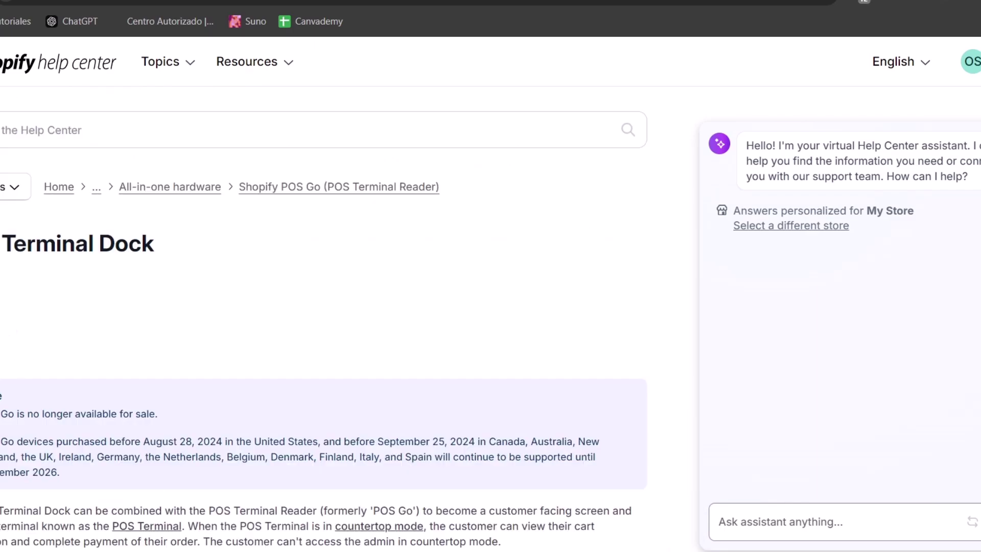
pyautogui.hotkey('ctrl', 'w')
# In Payments settings, filter providers to Apple Pay, Mastercard and Visa support and choose Stripe.
pyautogui.click(910, 523)
pyautogui.click(893, 466)
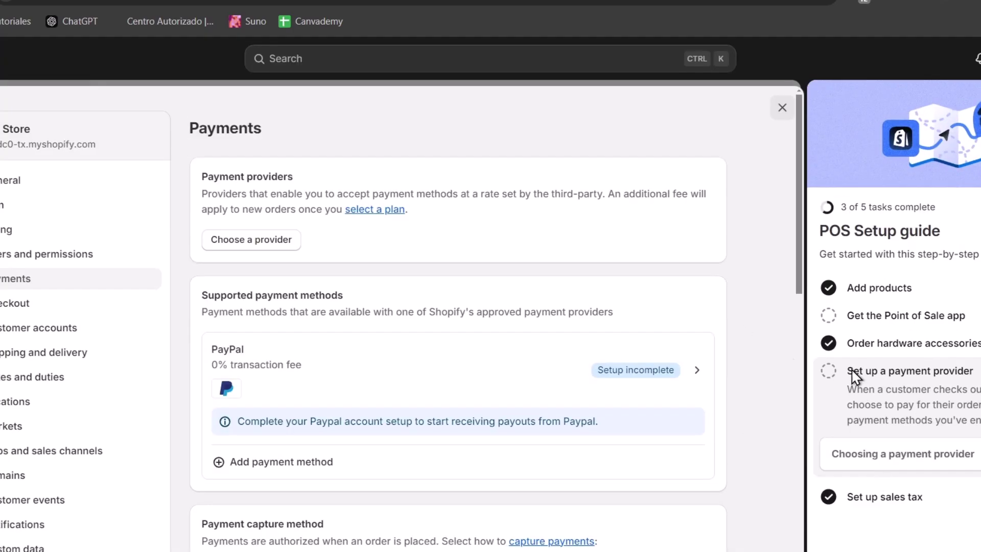
pyautogui.click(258, 243)
pyautogui.click(711, 184)
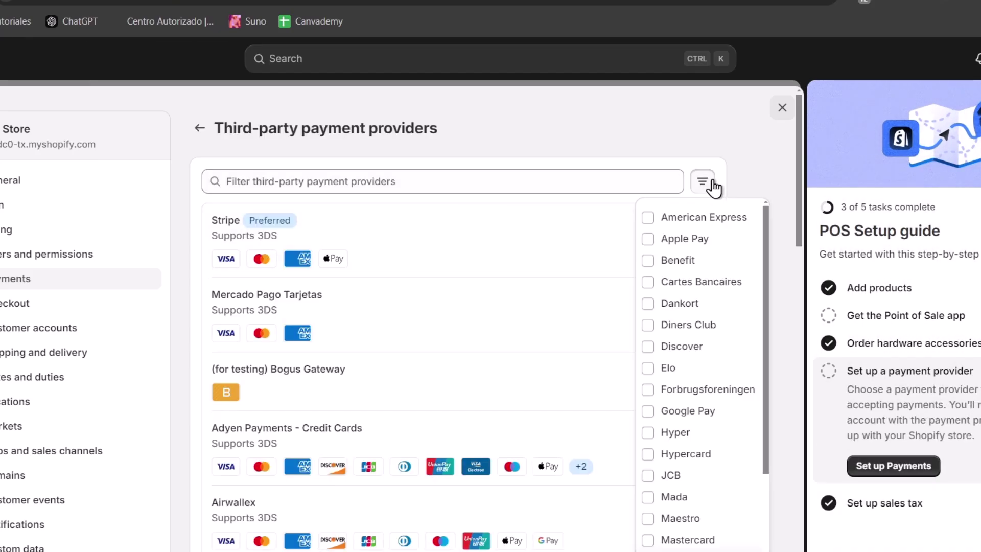
pyautogui.click(726, 244)
pyautogui.click(705, 539)
pyautogui.scroll(-2, 708, 409)
pyautogui.click(671, 502)
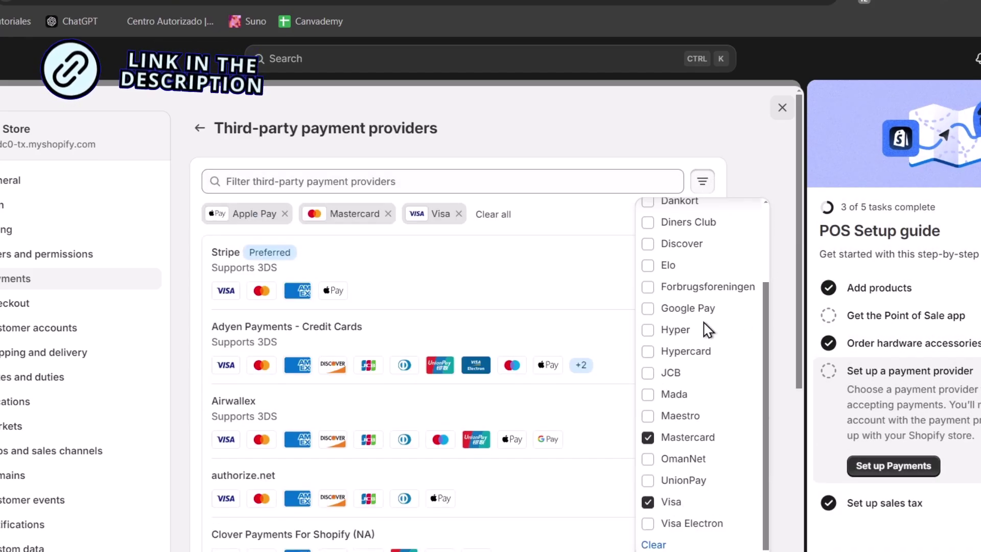
pyautogui.click(329, 268)
pyautogui.click(331, 268)
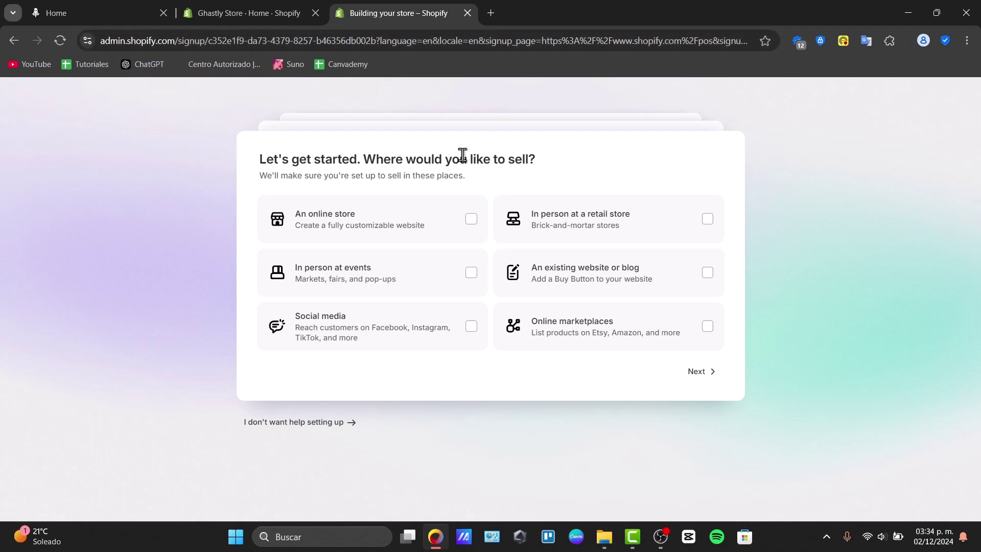
# Tick online store, in-person retail, online marketplaces and social media as places to sell.
pyautogui.click(387, 218)
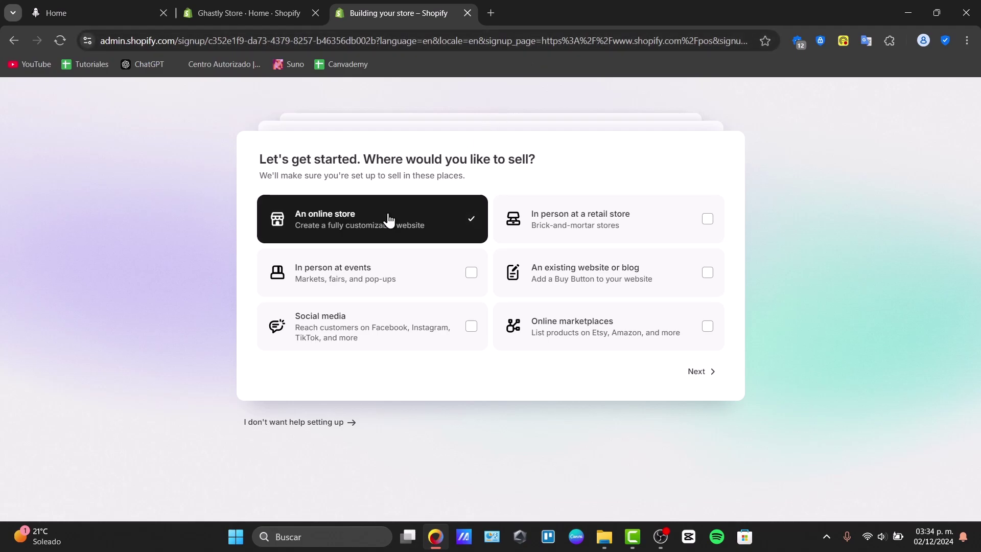
pyautogui.click(622, 219)
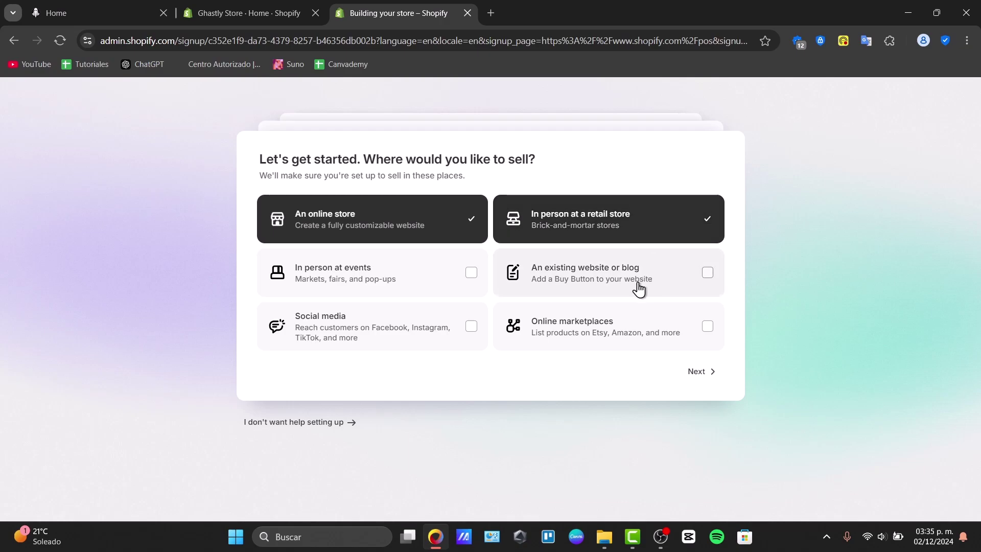
pyautogui.click(570, 341)
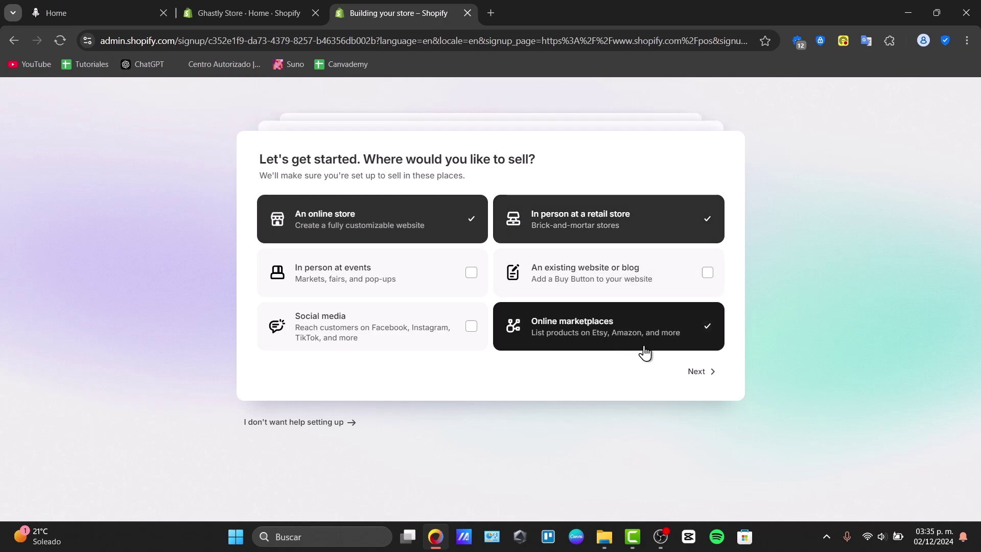
pyautogui.click(377, 335)
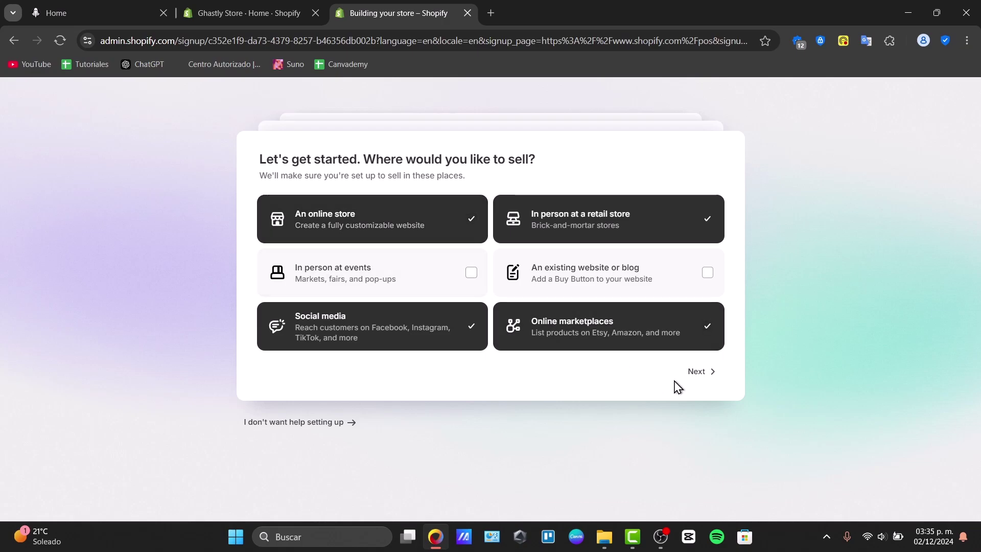
# Answer 'I'm just starting' and choose selling products you buy or make, plus services.
pyautogui.click(710, 372)
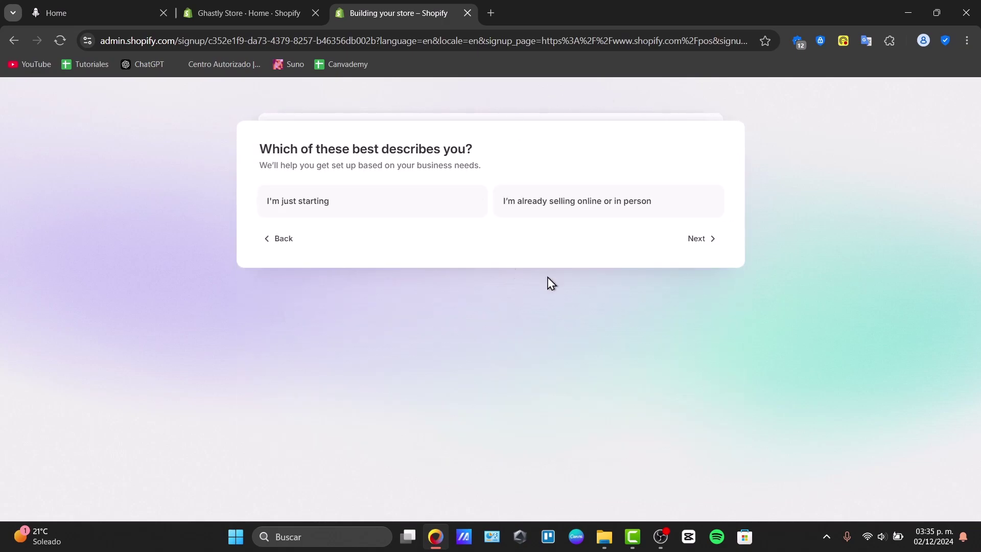
pyautogui.click(437, 200)
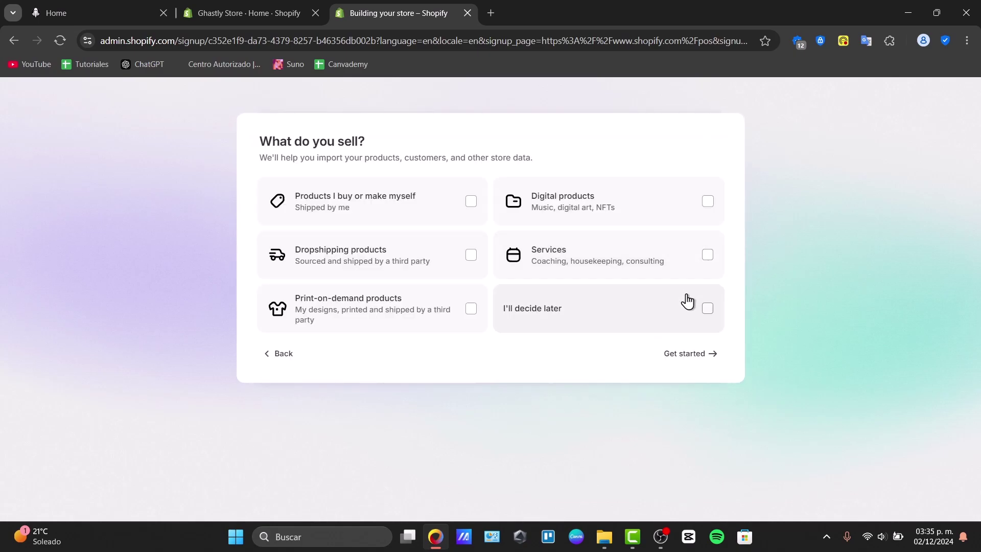
pyautogui.click(415, 211)
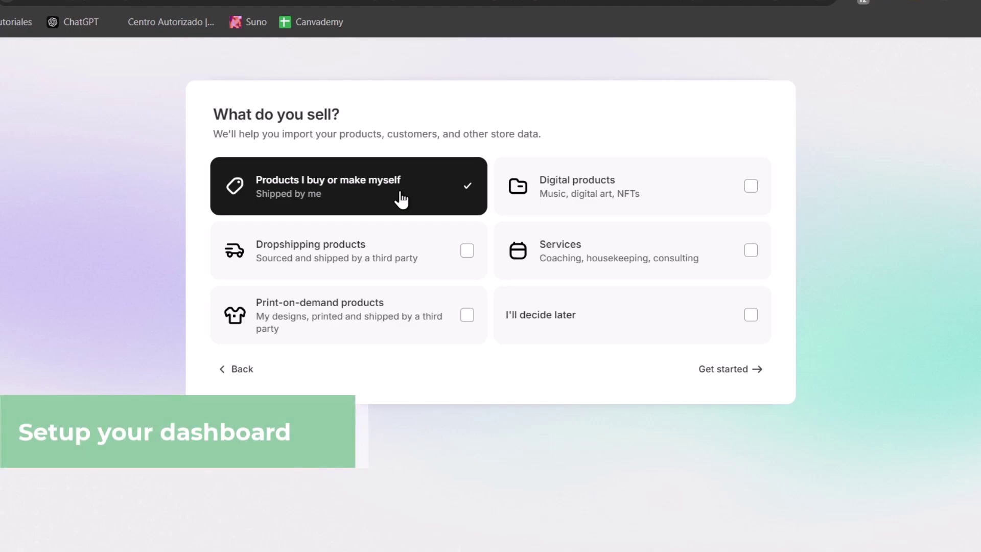
pyautogui.click(717, 274)
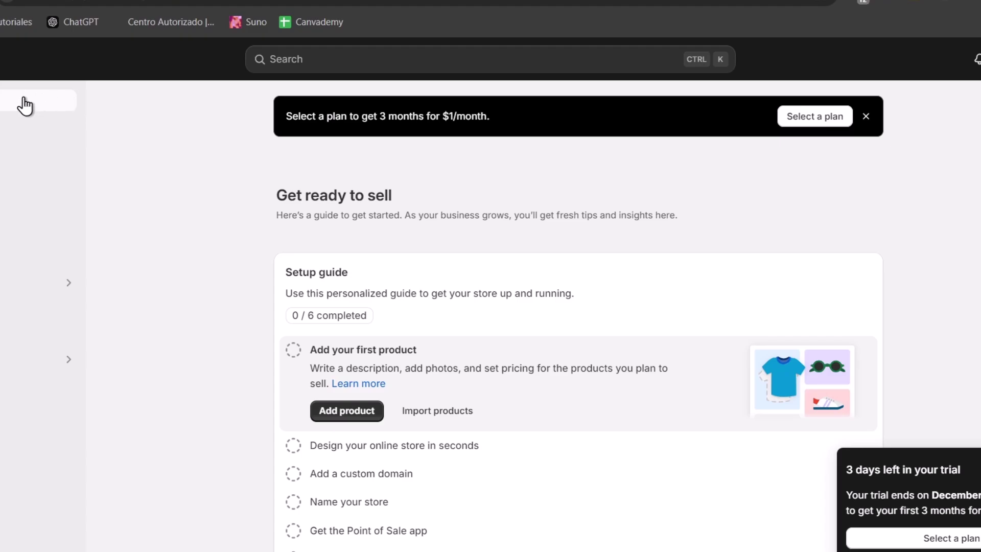
# Browse the Products, Customers, Metaobjects, Analytics, Marketing and Discounts pages in turn.
pyautogui.scroll(-3, 397, 396)
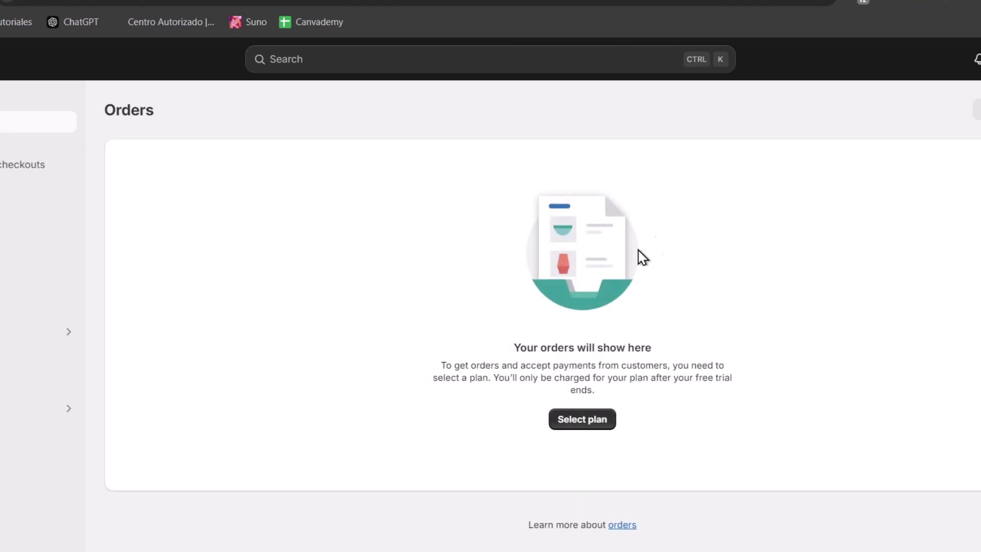
pyautogui.click(10, 172)
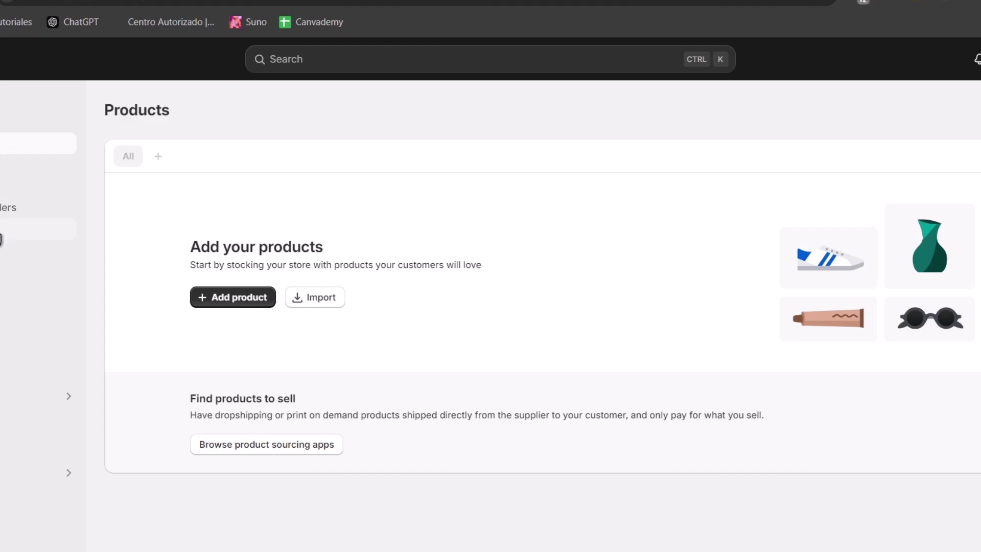
pyautogui.click(3, 260)
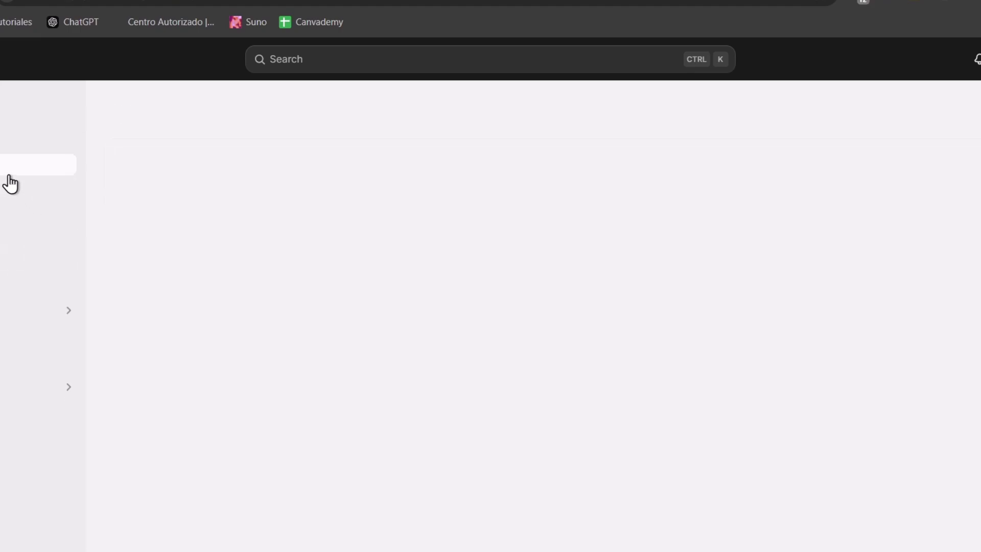
pyautogui.click(3, 208)
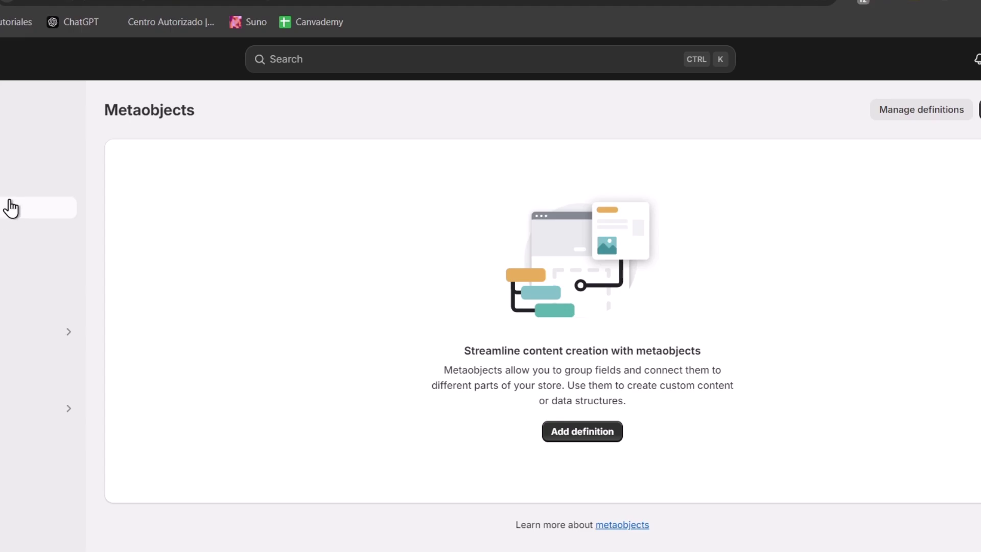
pyautogui.click(2, 257)
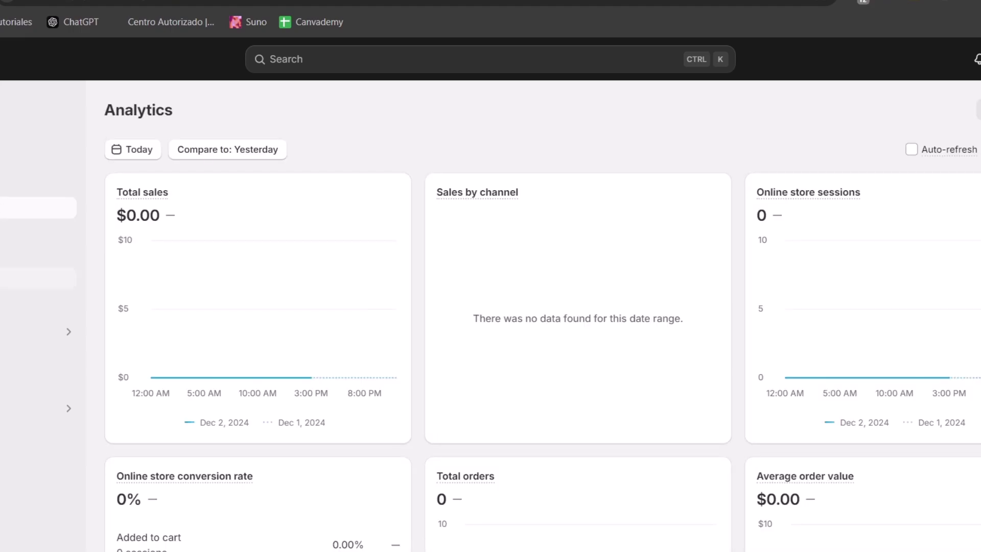
pyautogui.click(23, 232)
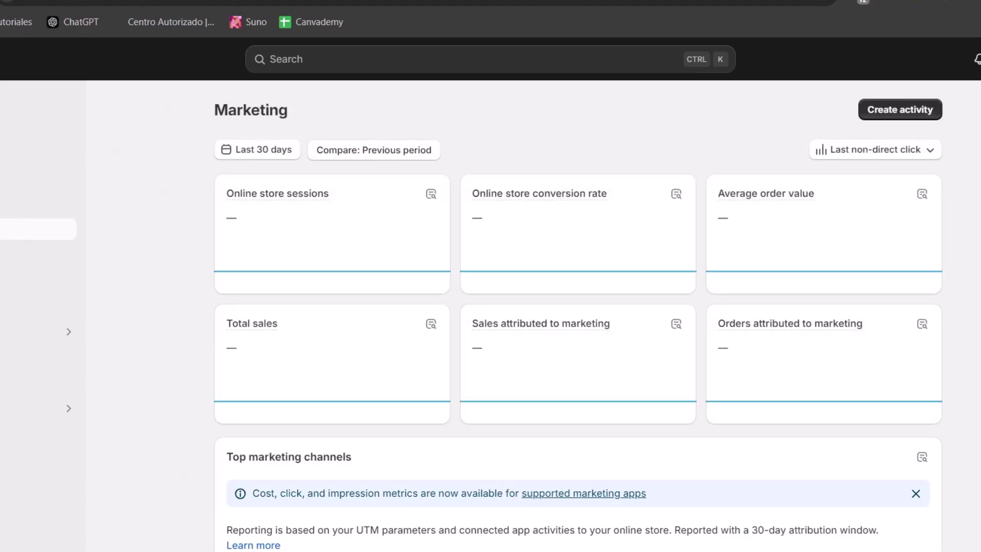
pyautogui.click(21, 298)
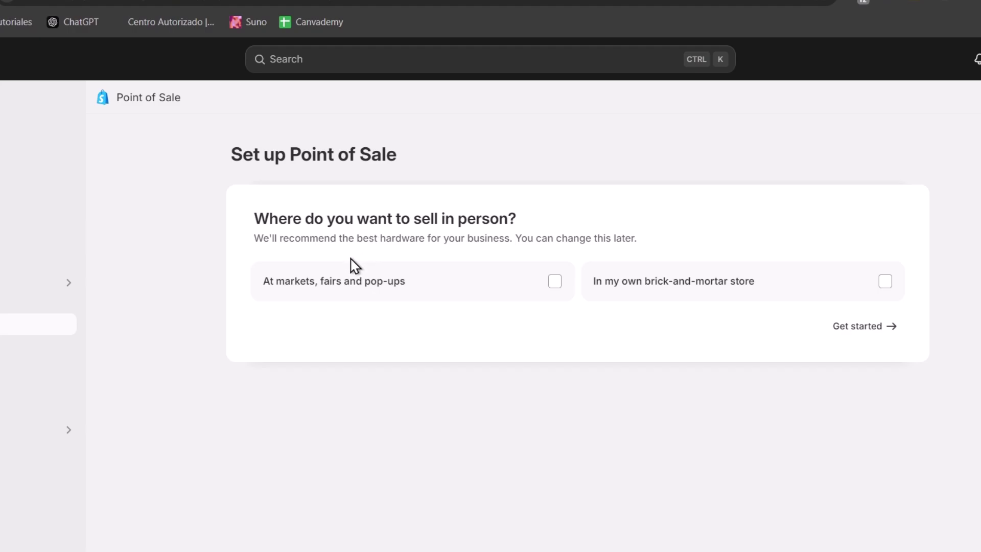
# Choose markets/pop-ups and a brick-and-mortar store, mark not selling in person yet, and finish POS setup.
pyautogui.click(453, 293)
pyautogui.click(644, 307)
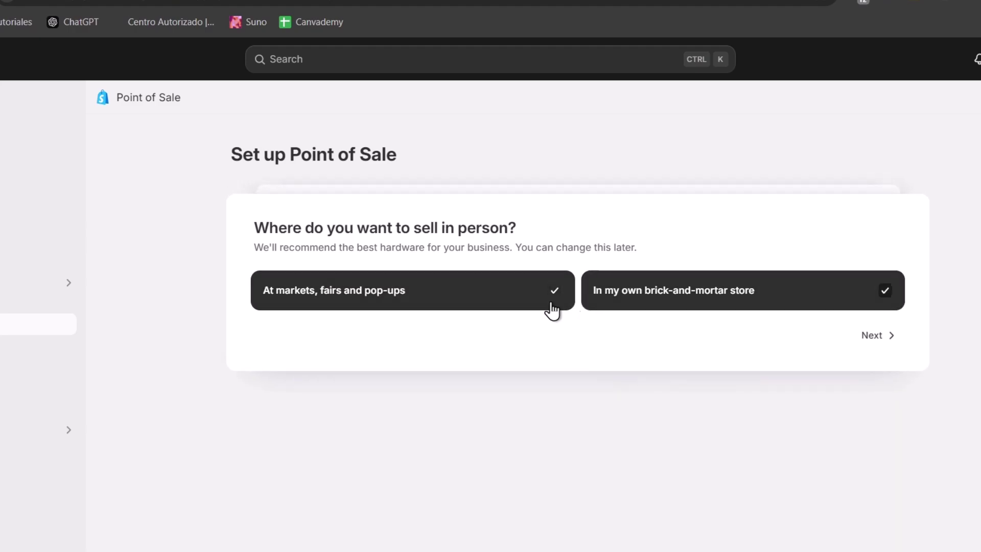
pyautogui.click(869, 336)
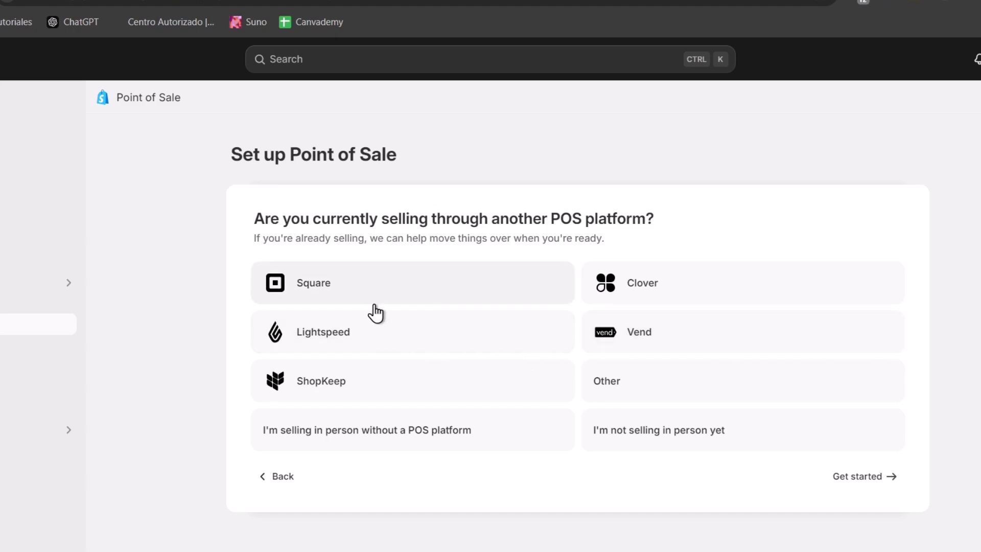
pyautogui.click(722, 450)
pyautogui.click(893, 477)
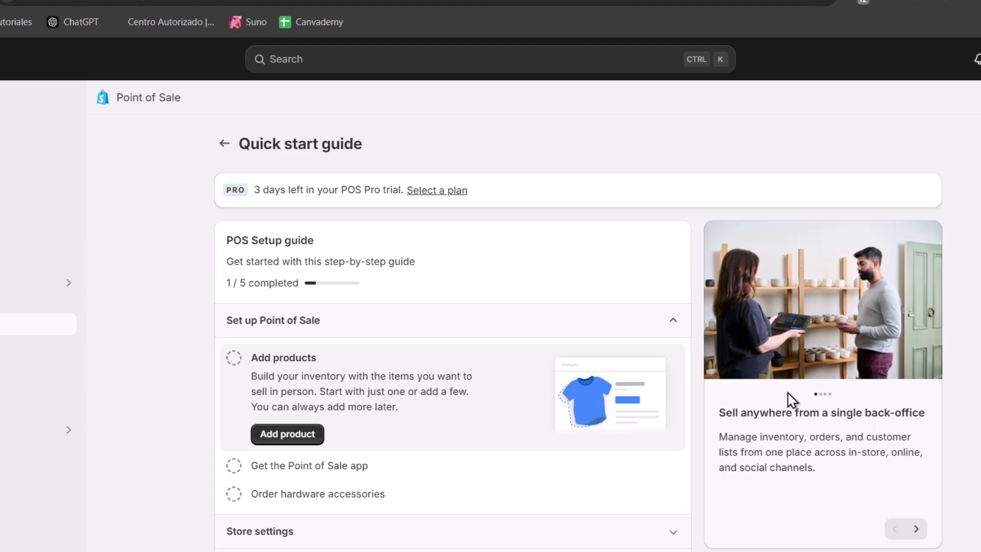
pyautogui.scroll(-4, 449, 368)
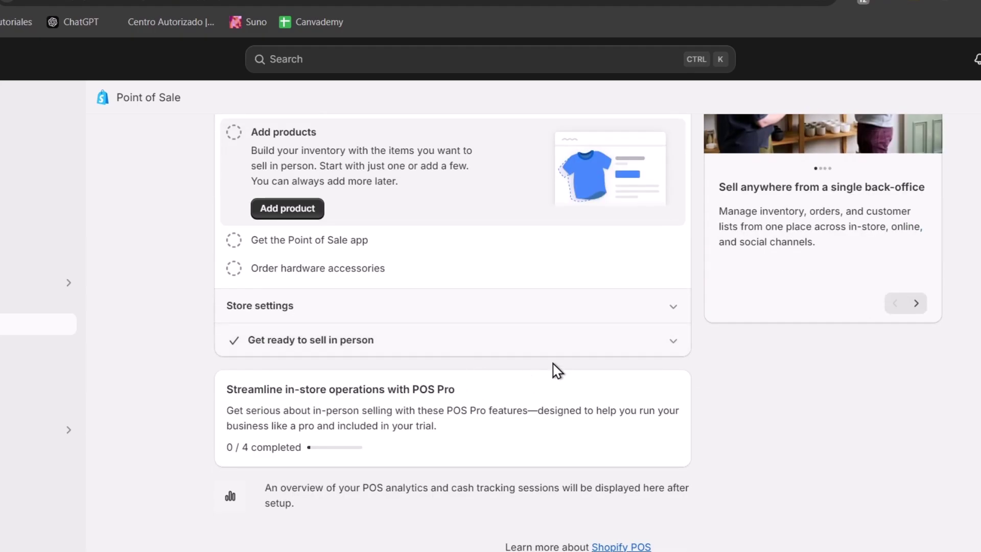
pyautogui.scroll(4, 556, 370)
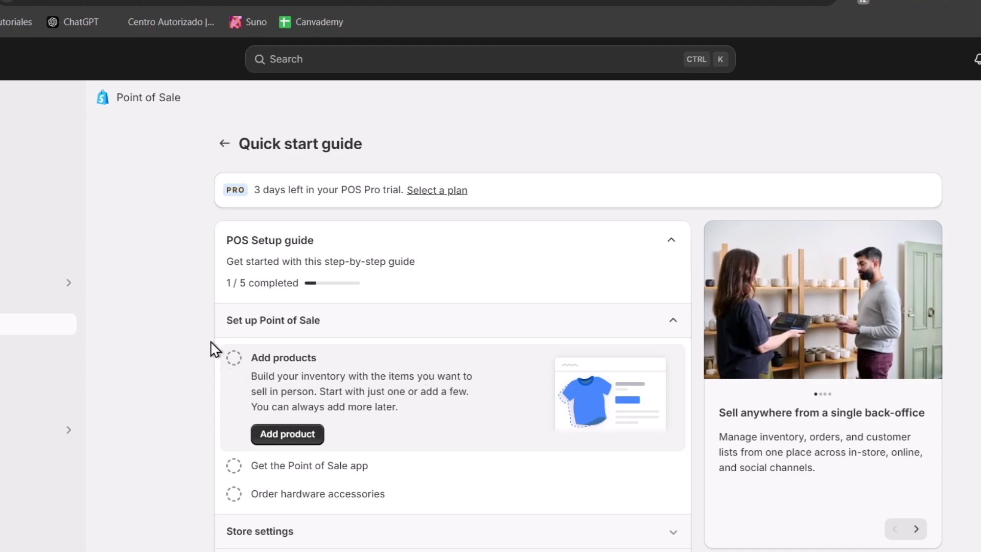
# Start a new Point of Sale product and look over its empty form.
pyautogui.click(298, 433)
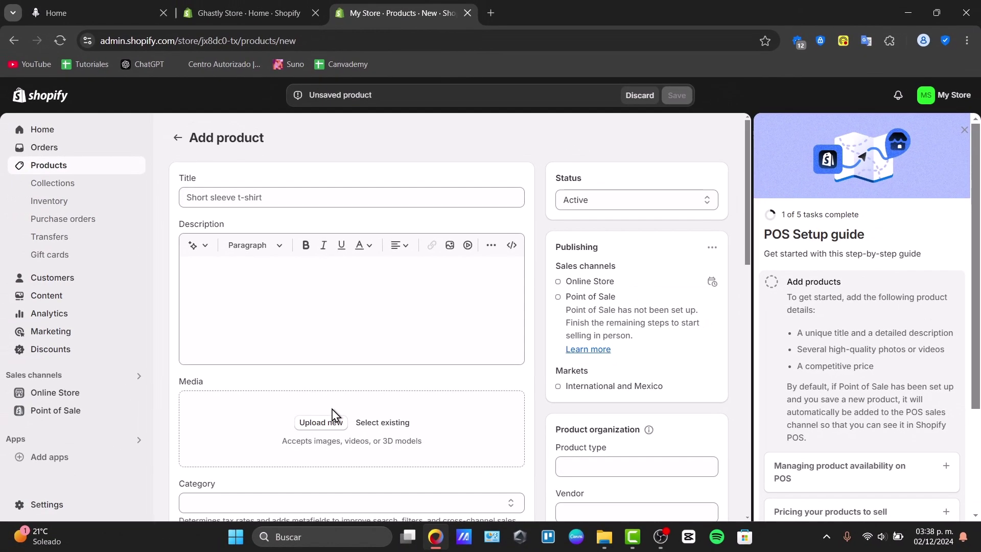
pyautogui.click(319, 199)
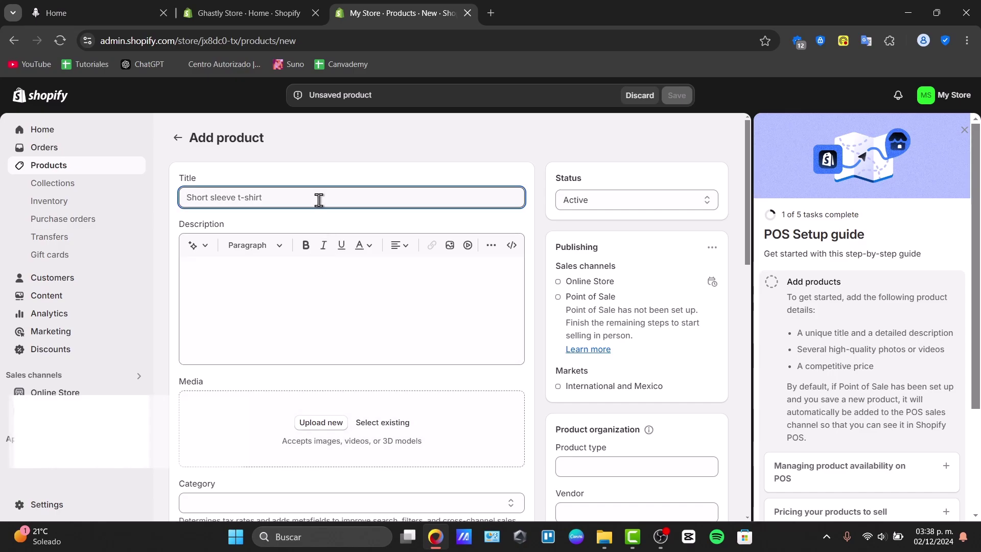
pyautogui.click(350, 286)
pyautogui.scroll(-4, 358, 288)
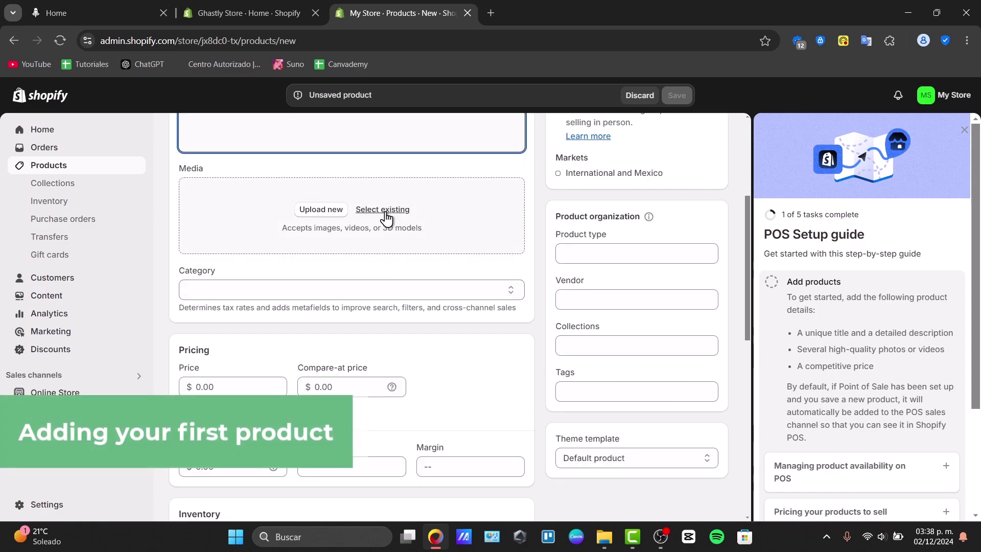
pyautogui.scroll(-4, 278, 376)
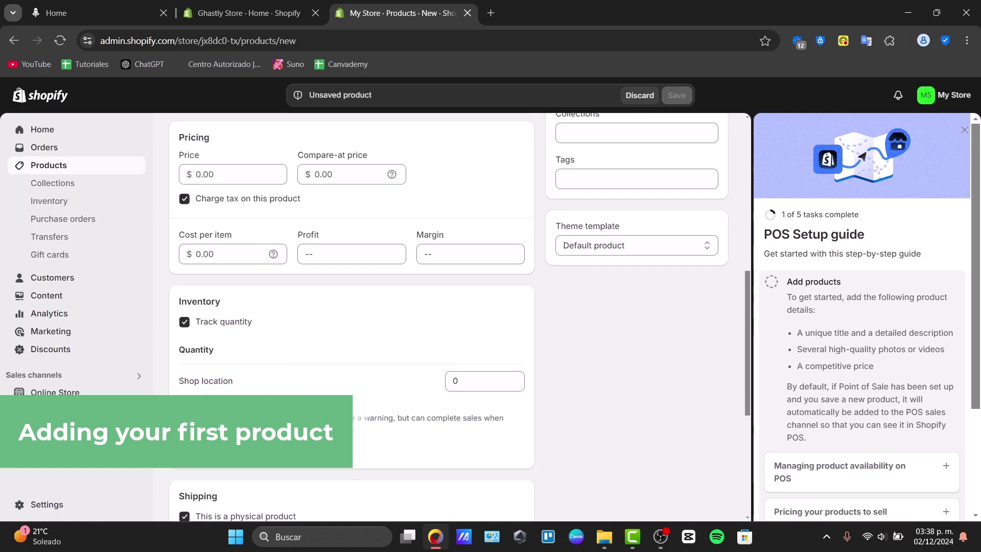
pyautogui.scroll(-5, 322, 479)
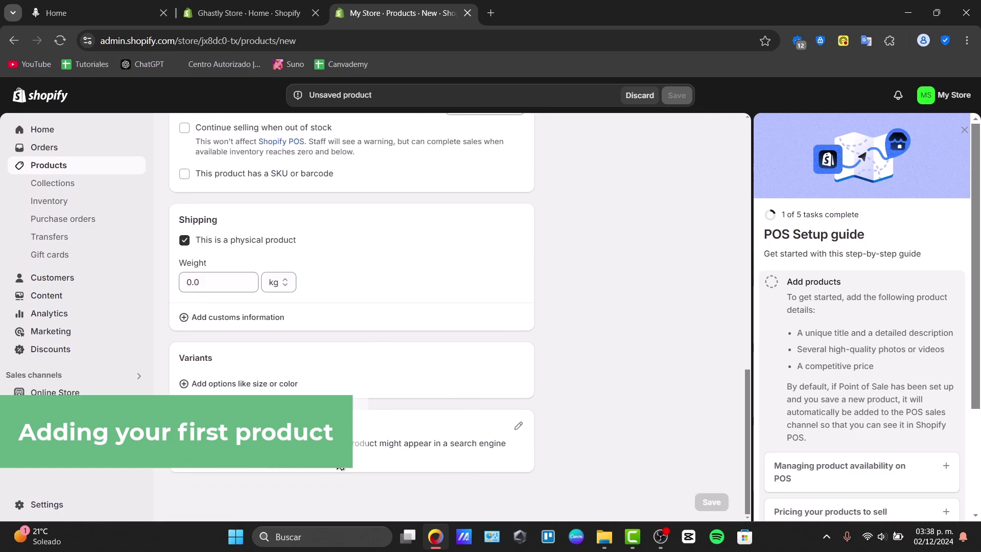
pyautogui.scroll(15, 340, 466)
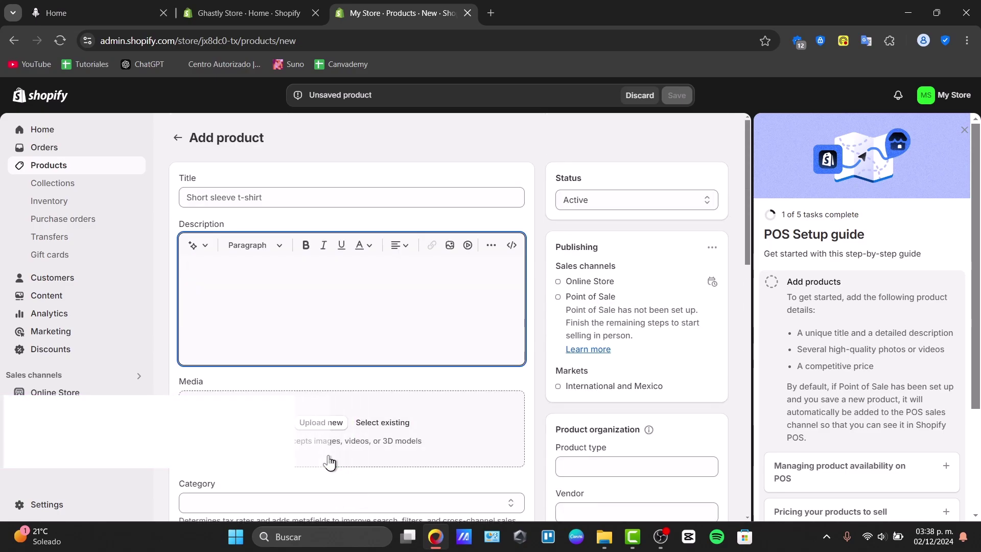
# Title the product 'T Shirt' and begin the description '100% Cotton, unisex, great design'.
pyautogui.click(342, 194)
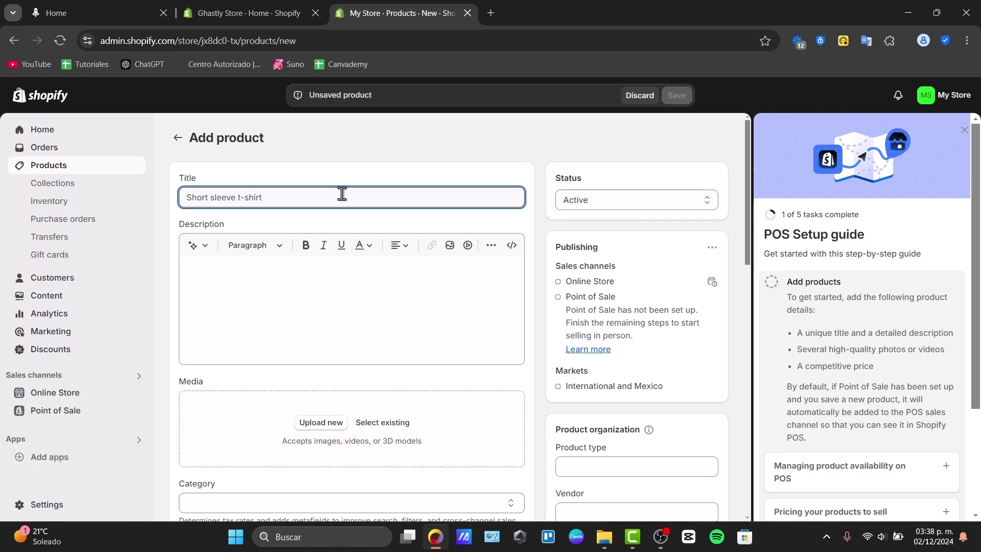
pyautogui.write('T Shirt')
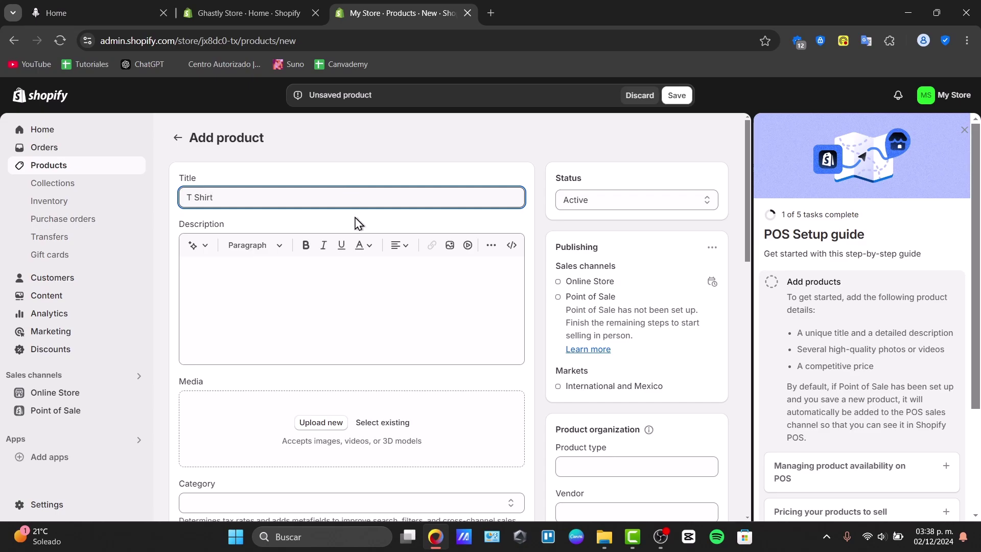
pyautogui.click(355, 317)
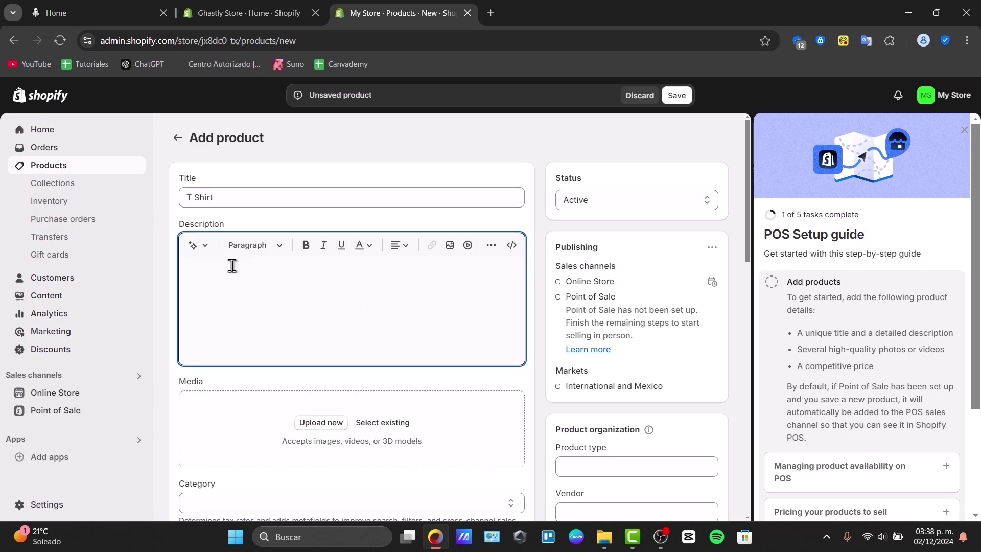
pyautogui.write('100% Cotton, unisex, great design')
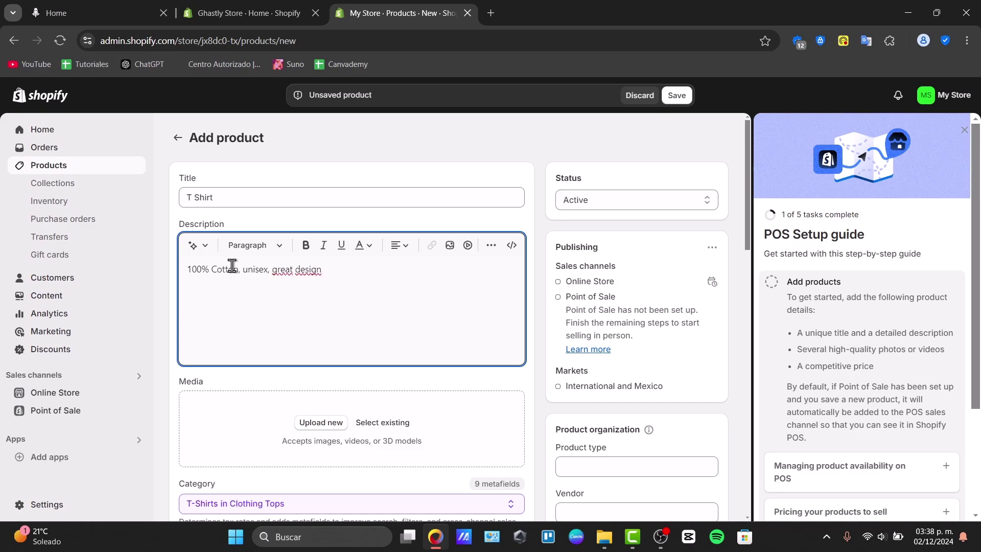
# Replace the description with an AI-rephrased version starting 'Crafted from 100% cotton…'.
pyautogui.tripleClick(235, 265)
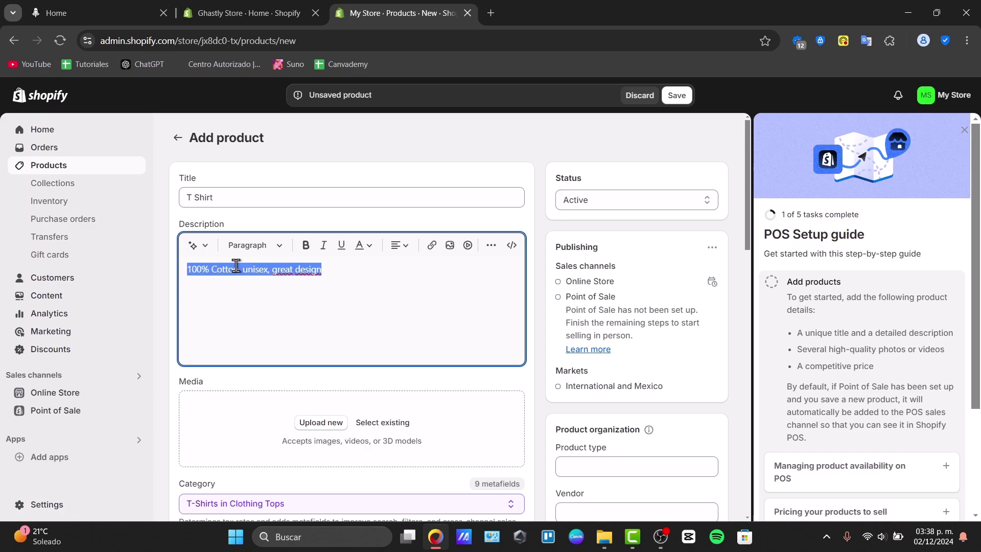
pyautogui.click(198, 245)
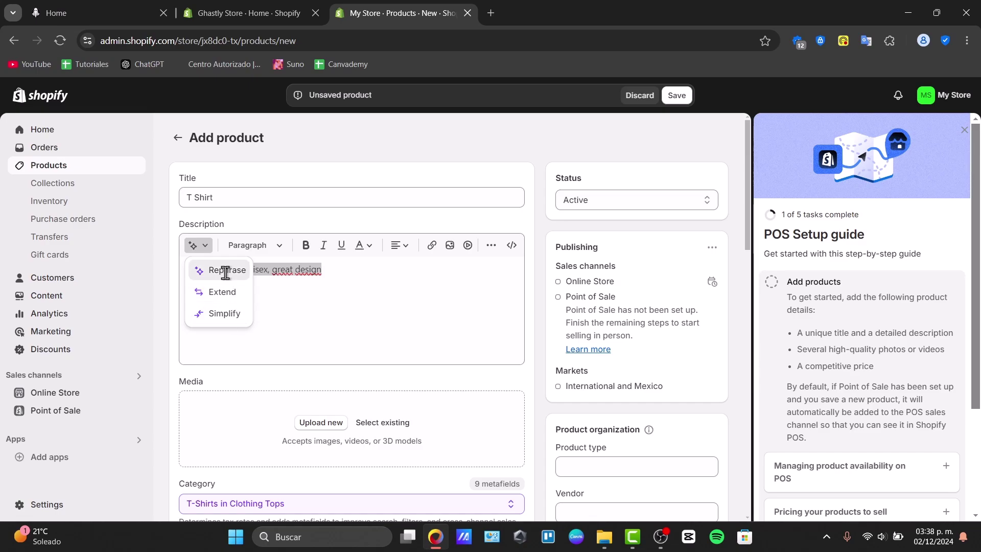
pyautogui.click(225, 269)
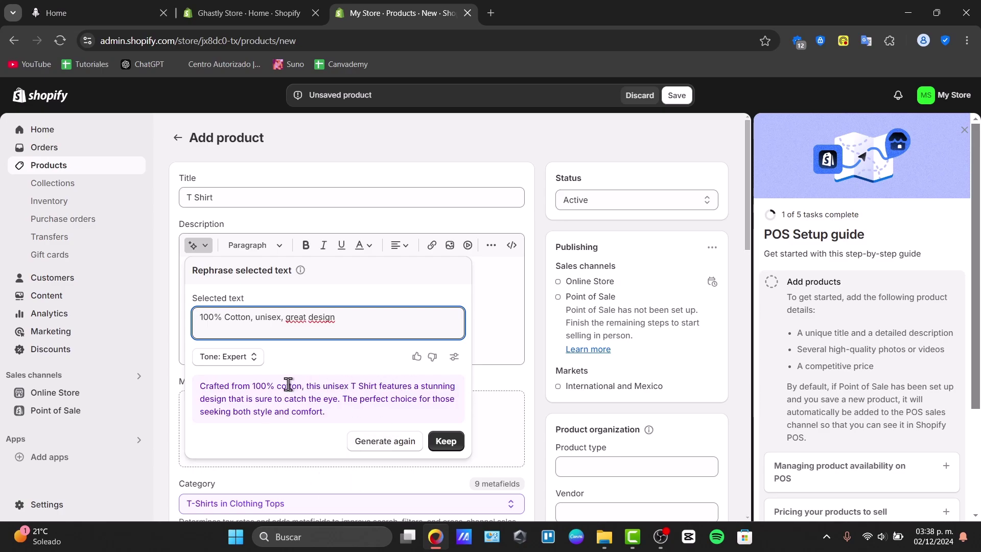
pyautogui.click(235, 356)
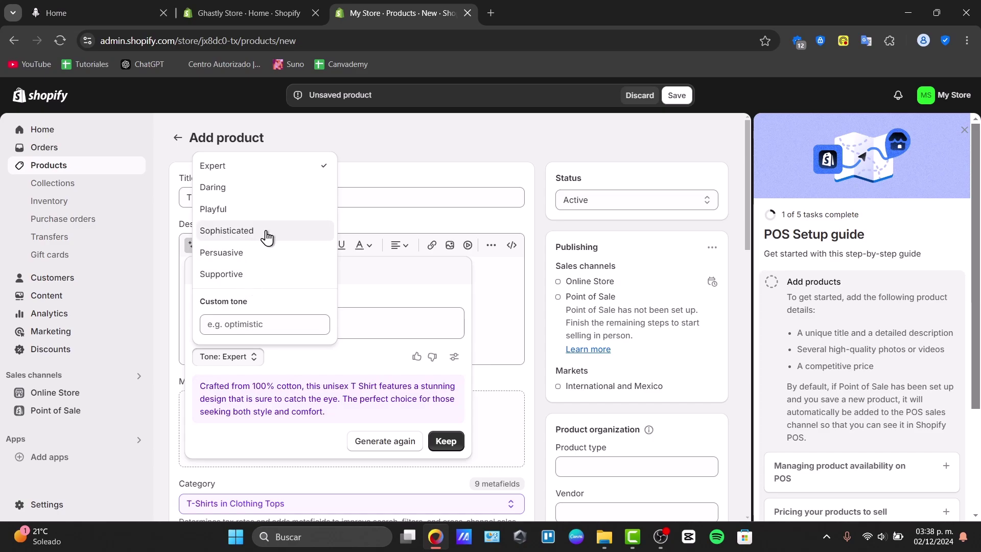
pyautogui.click(445, 439)
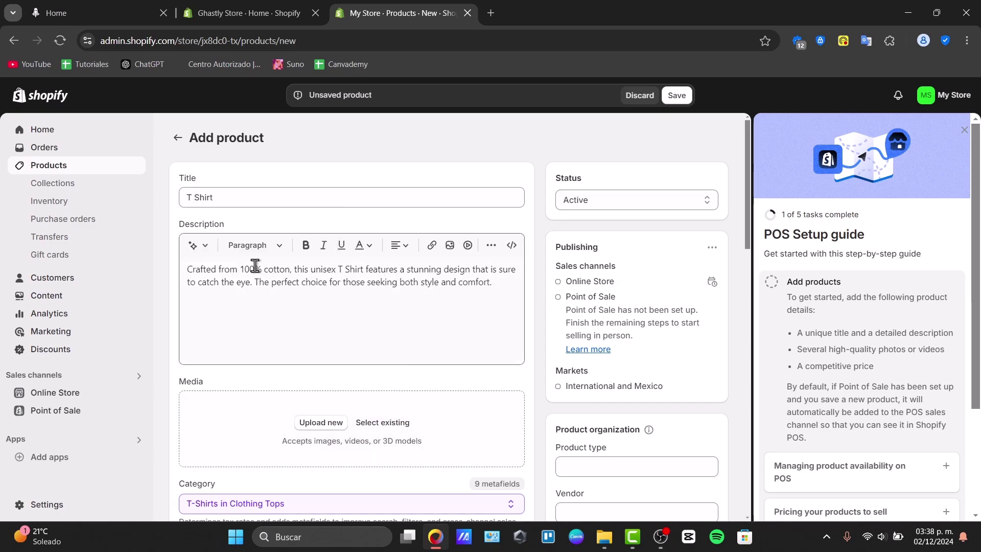
# Add a regenerated AI-extended paragraph starting 'Expertly crafted…' to the description.
pyautogui.click(200, 245)
pyautogui.click(215, 287)
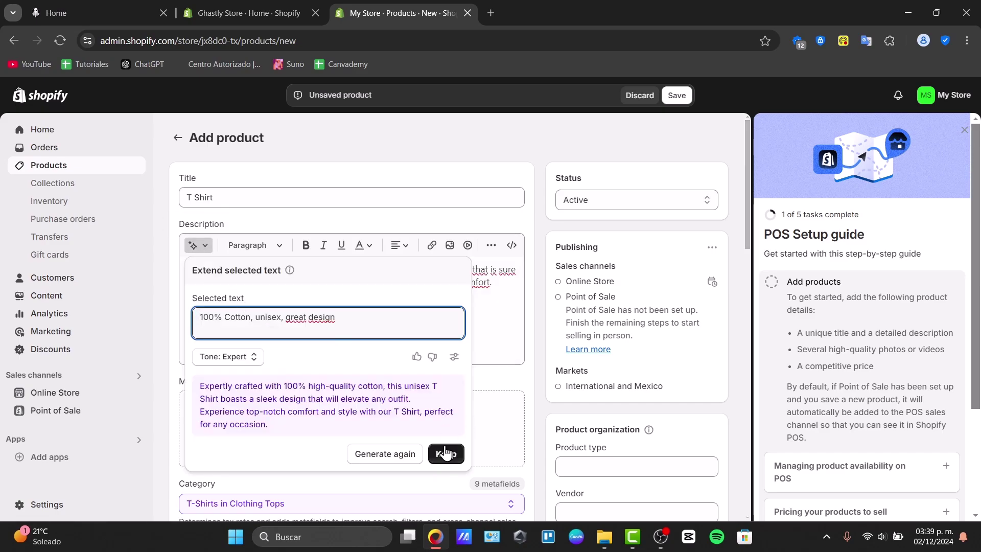
pyautogui.click(403, 455)
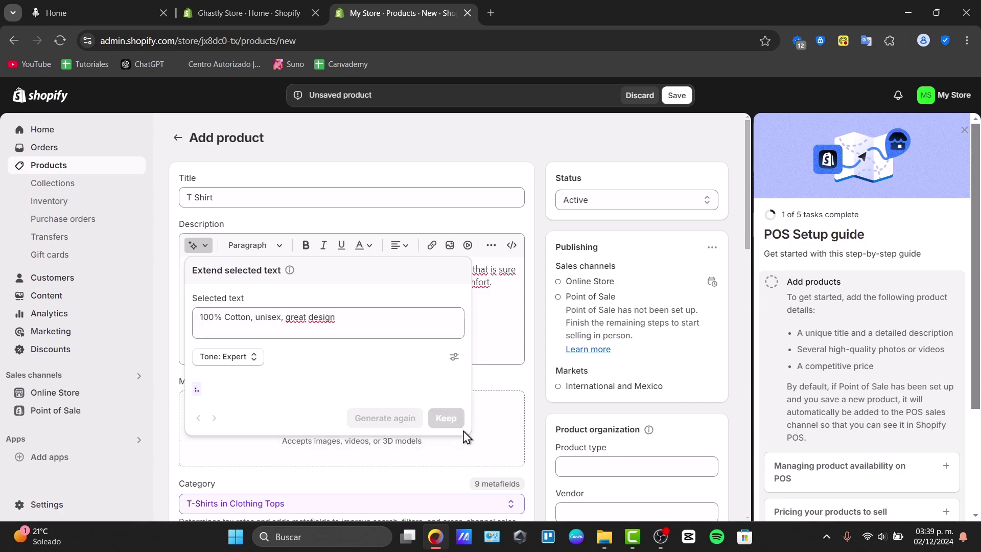
pyautogui.click(446, 440)
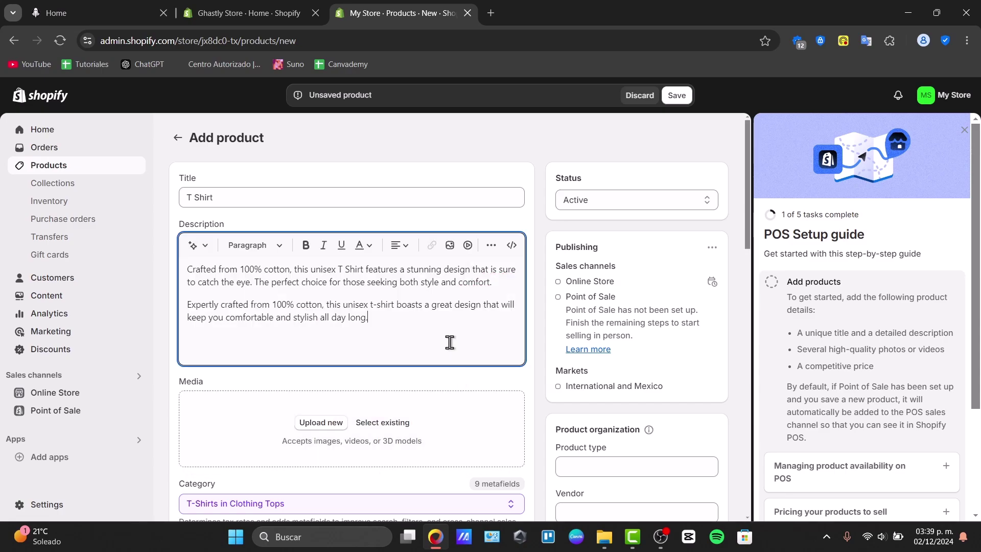
# Upload the orange shirt image from Descargas as the product media.
pyautogui.scroll(-4, 449, 350)
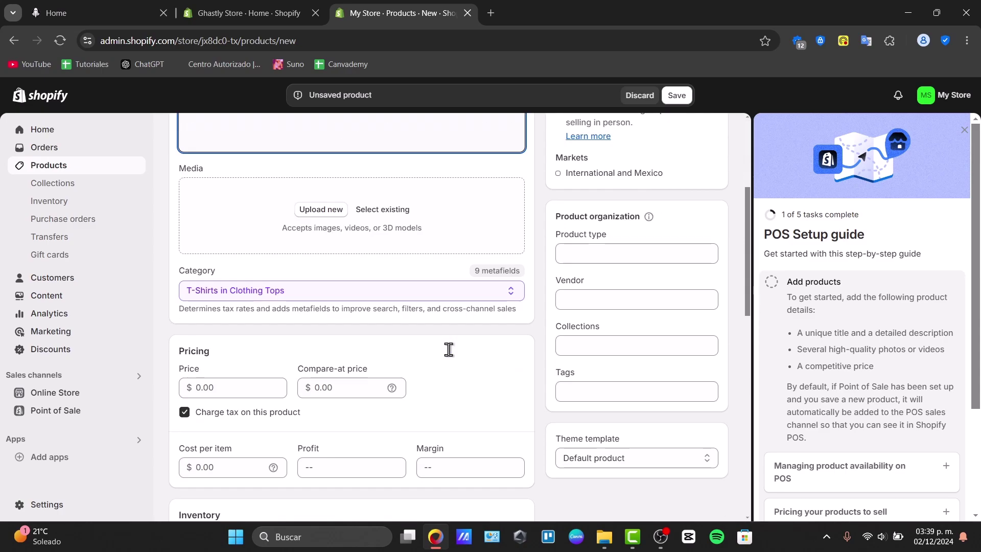
pyautogui.click(337, 214)
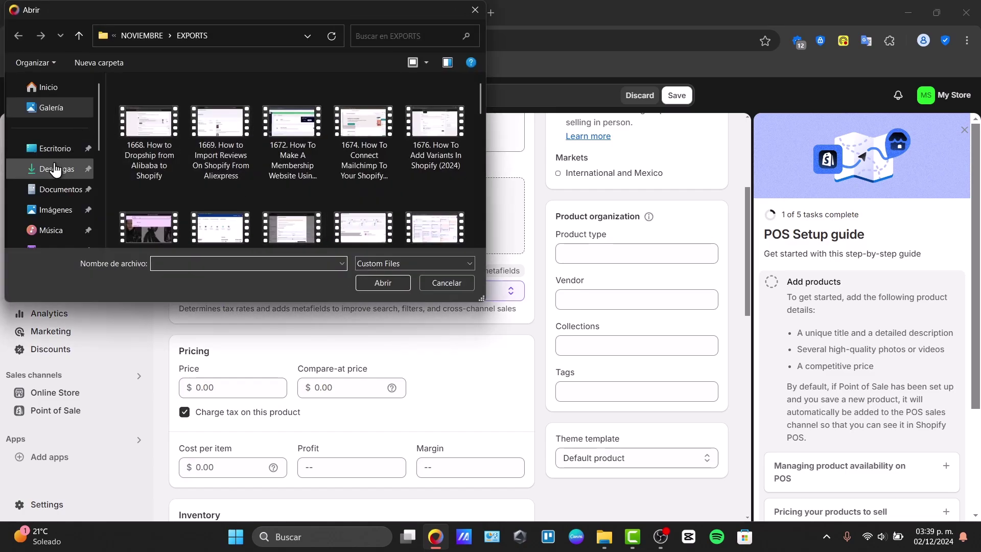
pyautogui.click(51, 168)
pyautogui.scroll(-2, 323, 193)
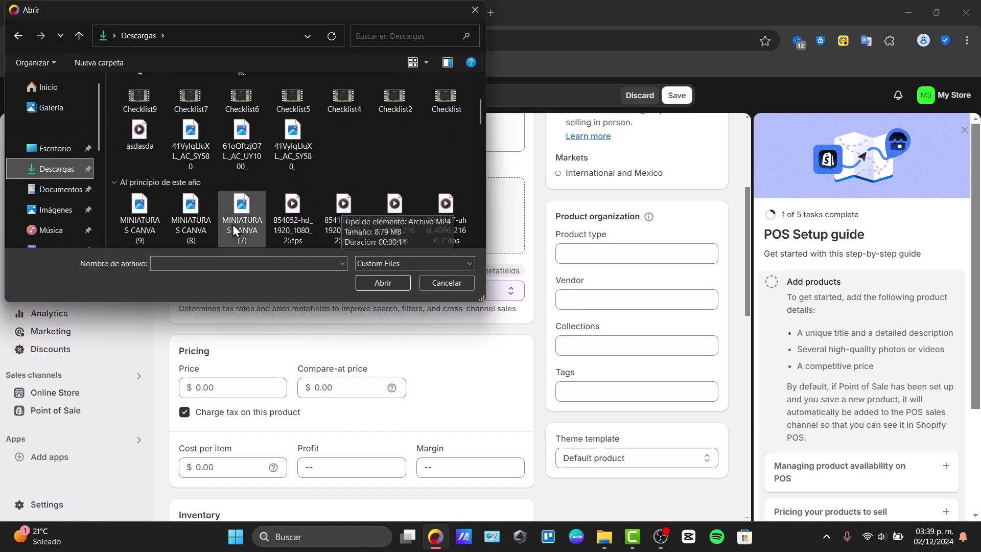
pyautogui.click(228, 137)
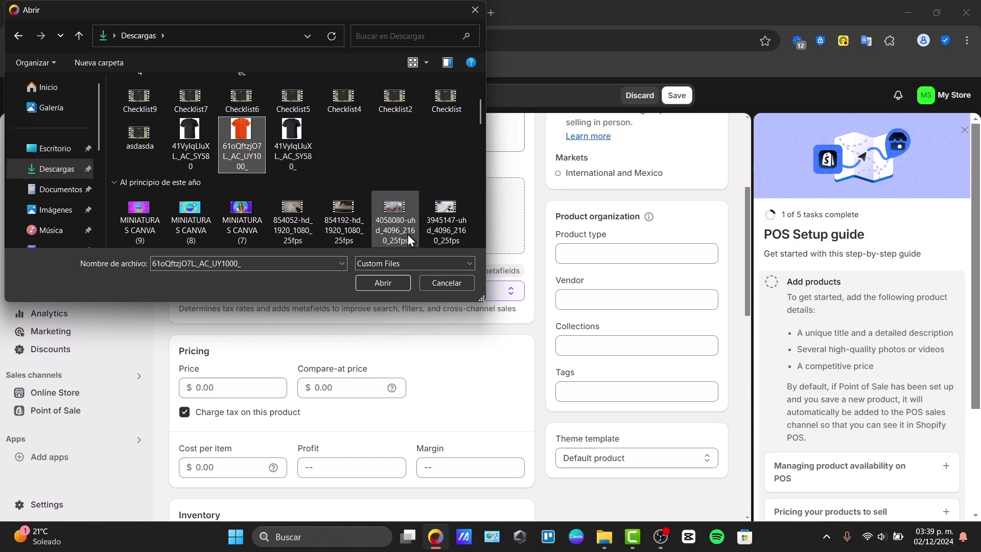
pyautogui.click(400, 282)
# Set price 6.00, compare-at price 8.00 and cost per item 6.00.
pyautogui.click(230, 424)
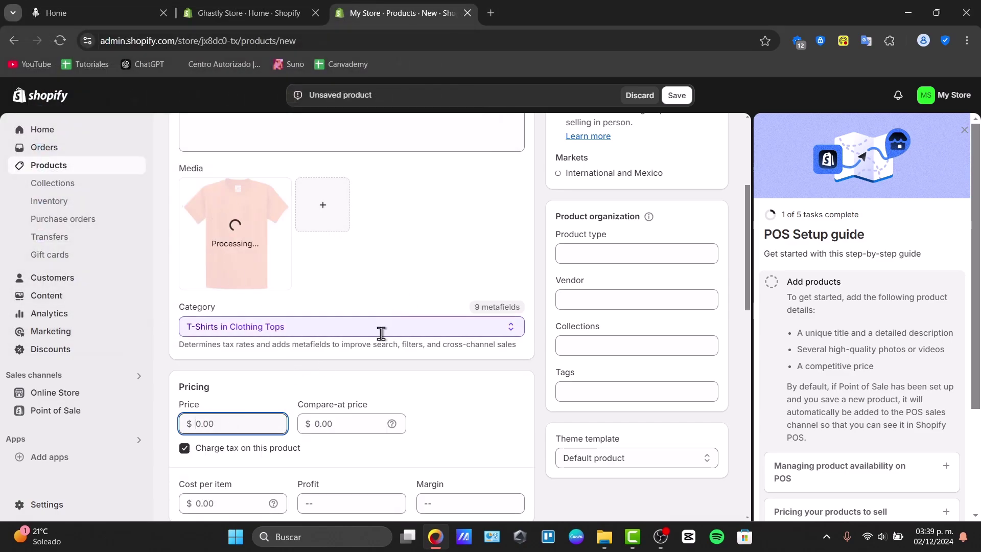
pyautogui.write('6')
pyautogui.click(338, 424)
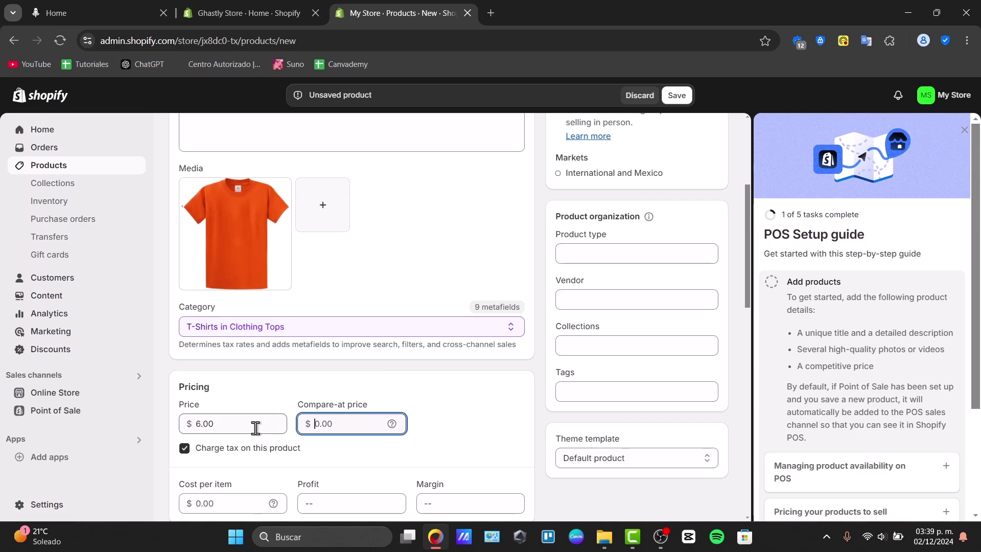
pyautogui.write('12')
pyautogui.press('Tab')
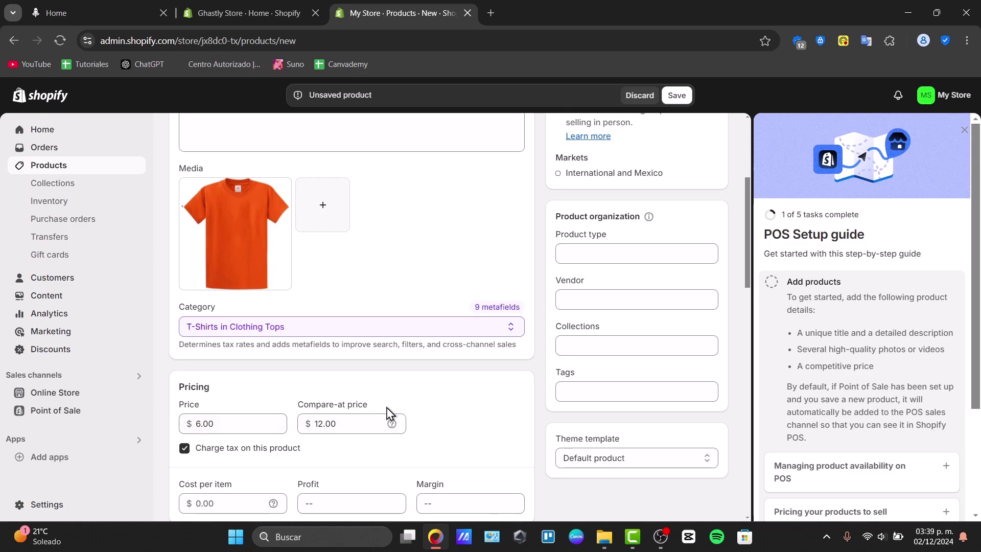
pyautogui.doubleClick(338, 424)
pyautogui.write('8')
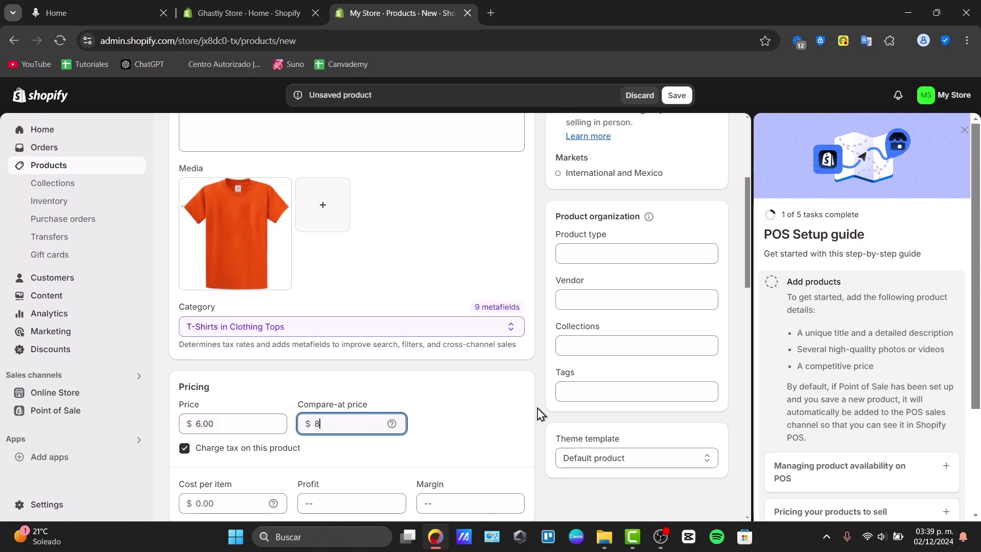
pyautogui.click(459, 405)
pyautogui.scroll(-4, 423, 339)
pyautogui.click(232, 293)
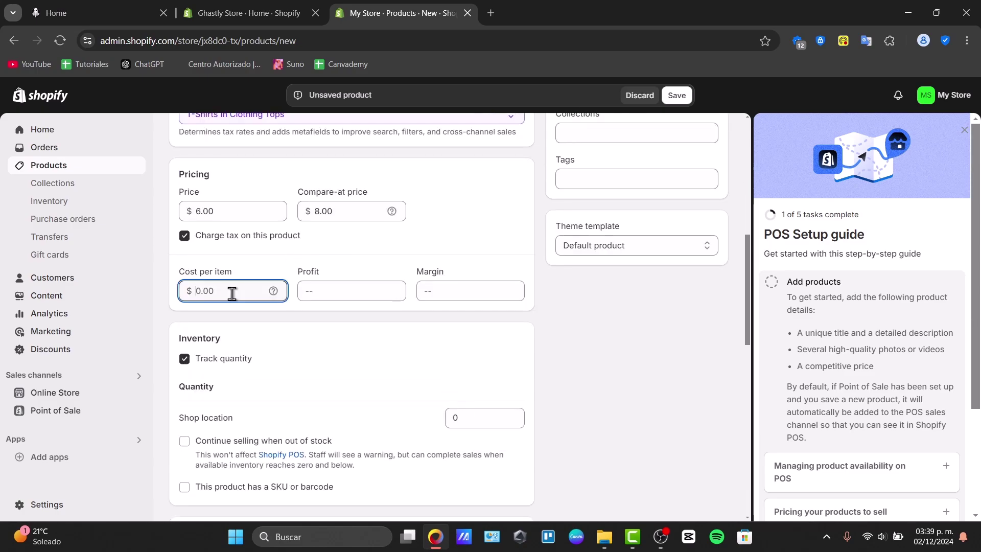
pyautogui.write('6')
pyautogui.click(309, 358)
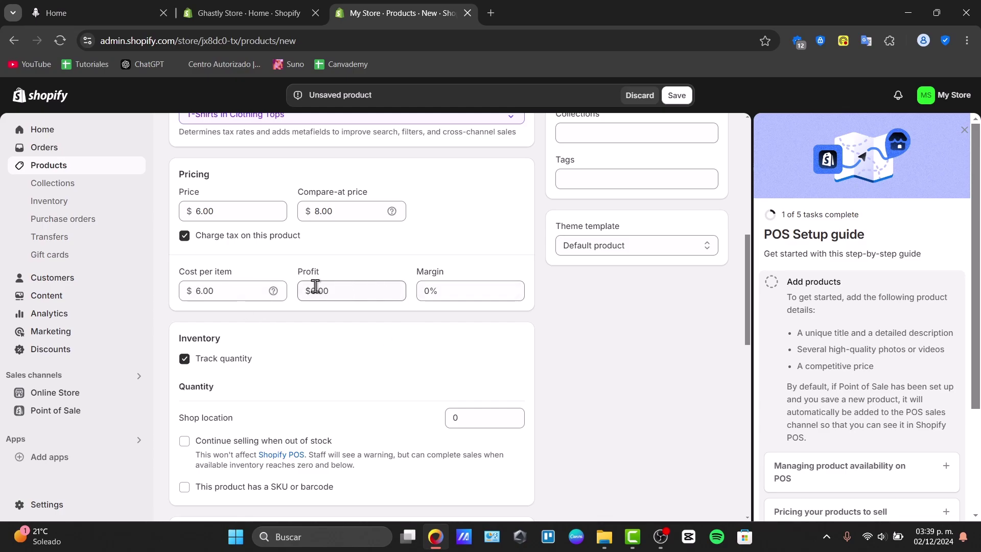
# Set the shop location's stock quantity to 45.
pyautogui.scroll(-1, 254, 351)
pyautogui.scroll(-4, 254, 350)
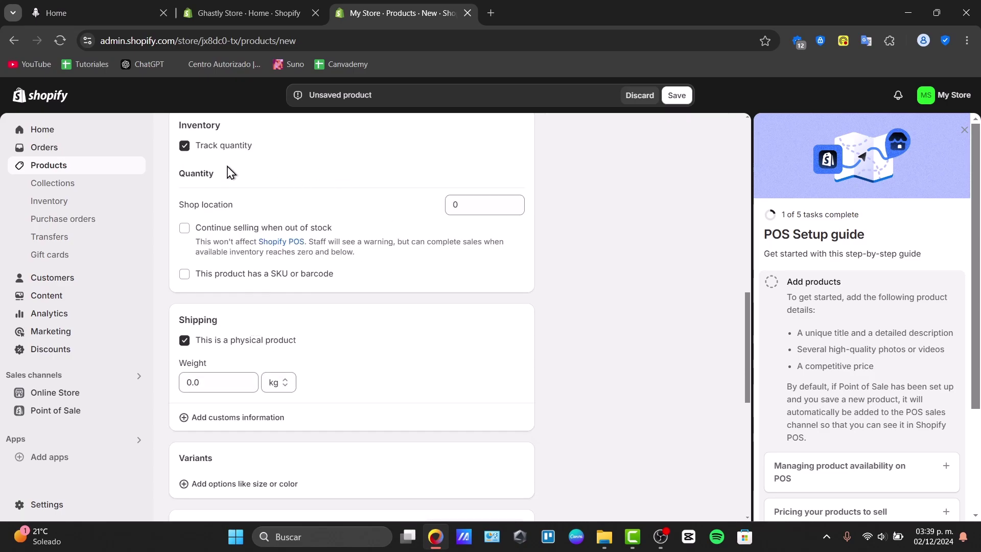
pyautogui.click(464, 205)
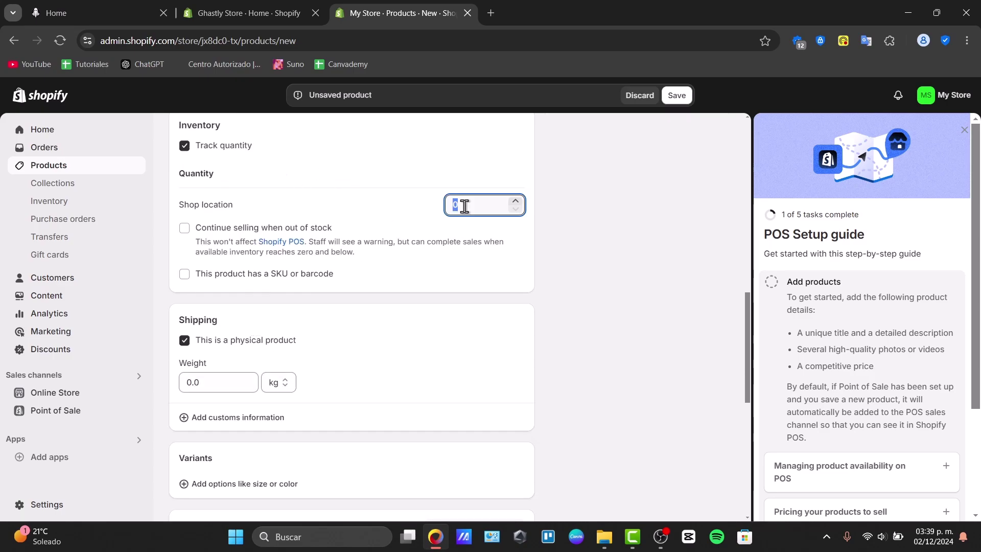
pyautogui.write('45')
pyautogui.click(604, 265)
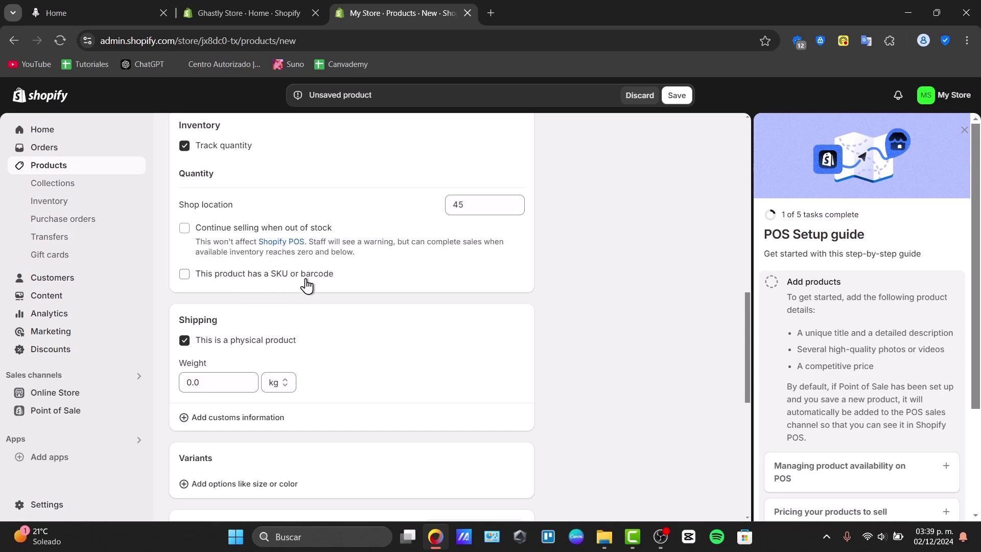
# Set the product's shipping weight to 0.2 kg.
pyautogui.scroll(-4, 333, 291)
pyautogui.click(217, 175)
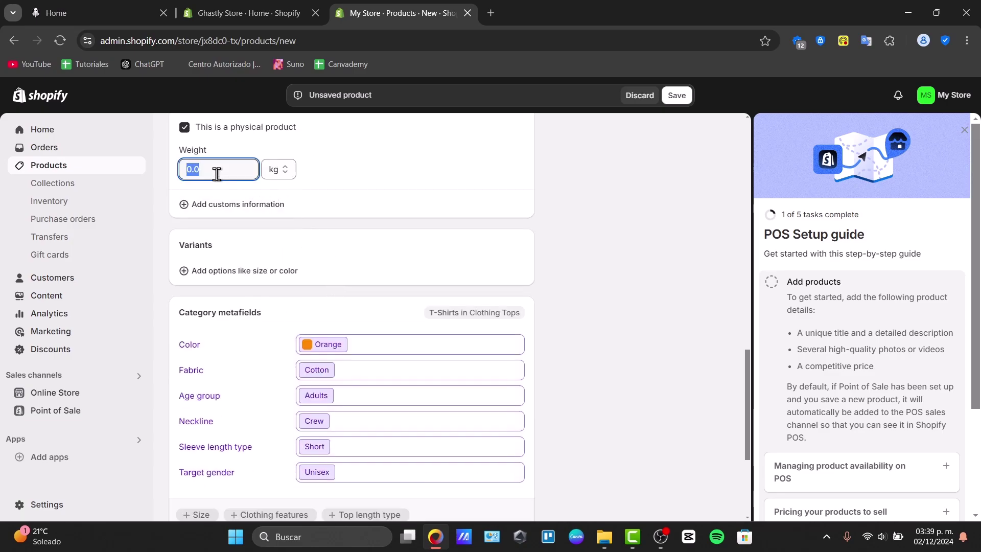
pyautogui.write('0.')
pyautogui.click(354, 255)
pyautogui.scroll(-4, 362, 293)
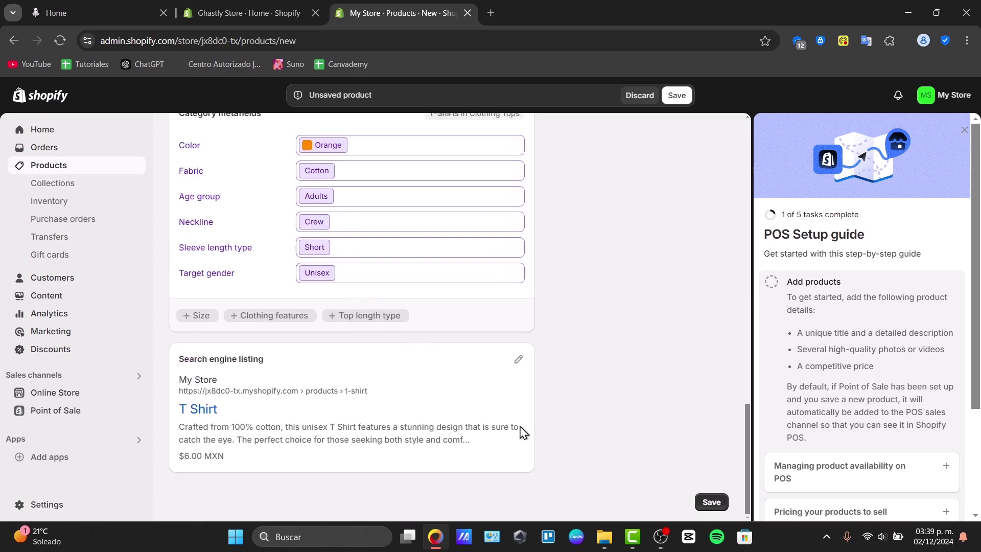
pyautogui.scroll(20, 521, 432)
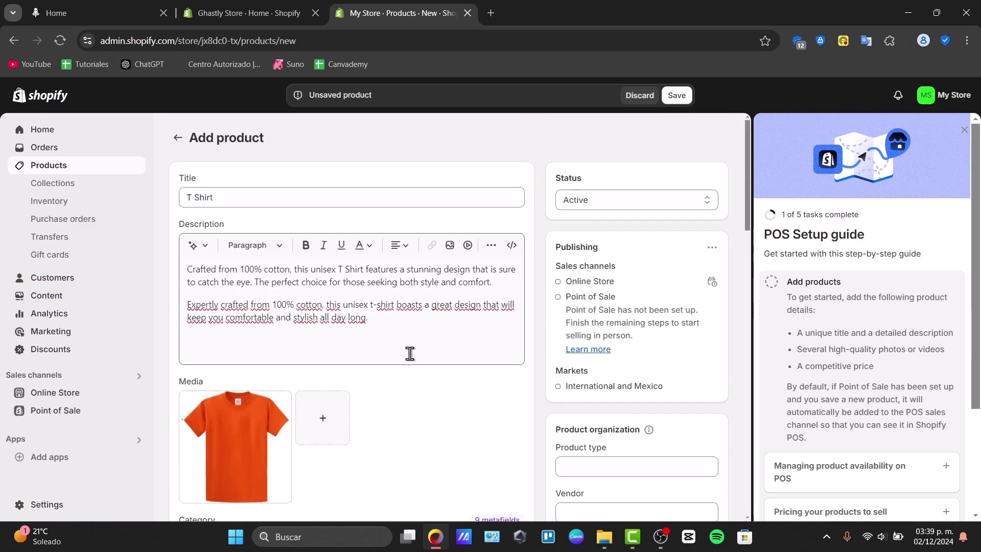
# Set product type T Shirt and add Ghastly as a new vendor.
pyautogui.click(275, 198)
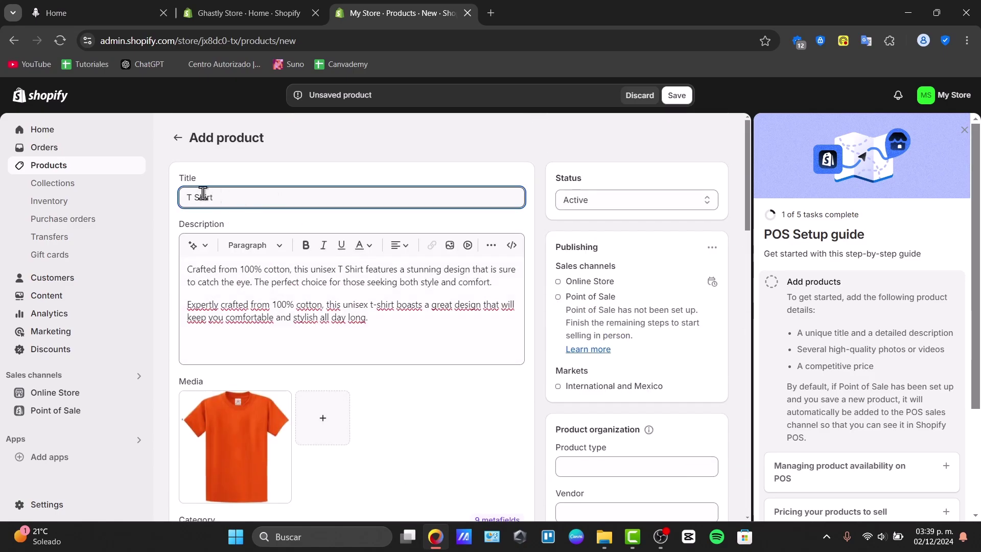
pyautogui.scroll(-4, 607, 348)
pyautogui.click(632, 254)
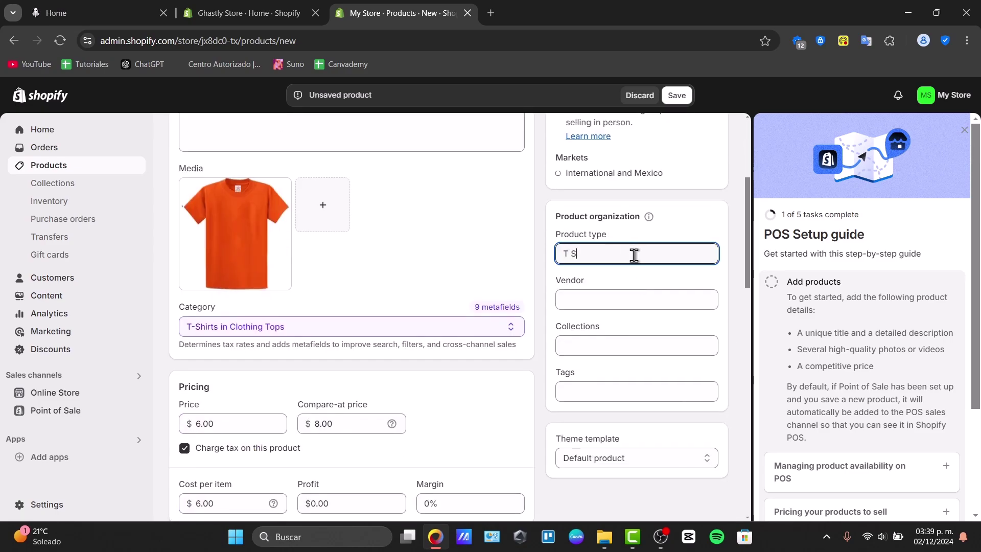
pyautogui.click(640, 293)
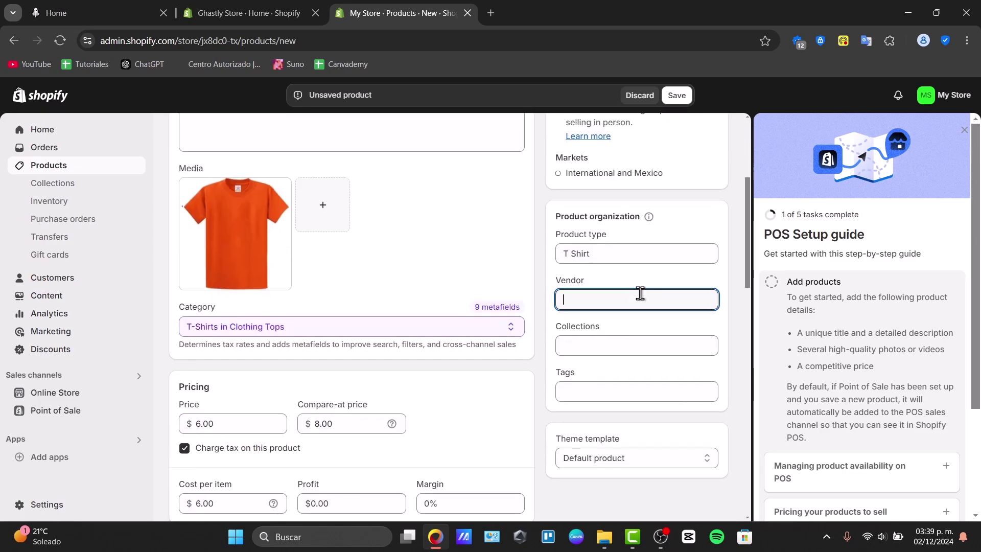
pyautogui.write('Gh')
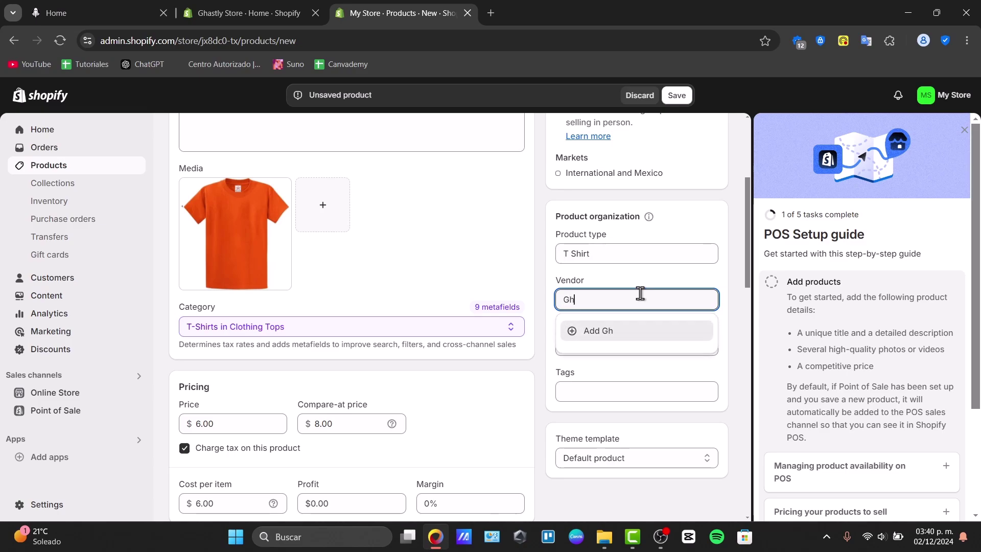
pyautogui.write('astly')
pyautogui.click(636, 332)
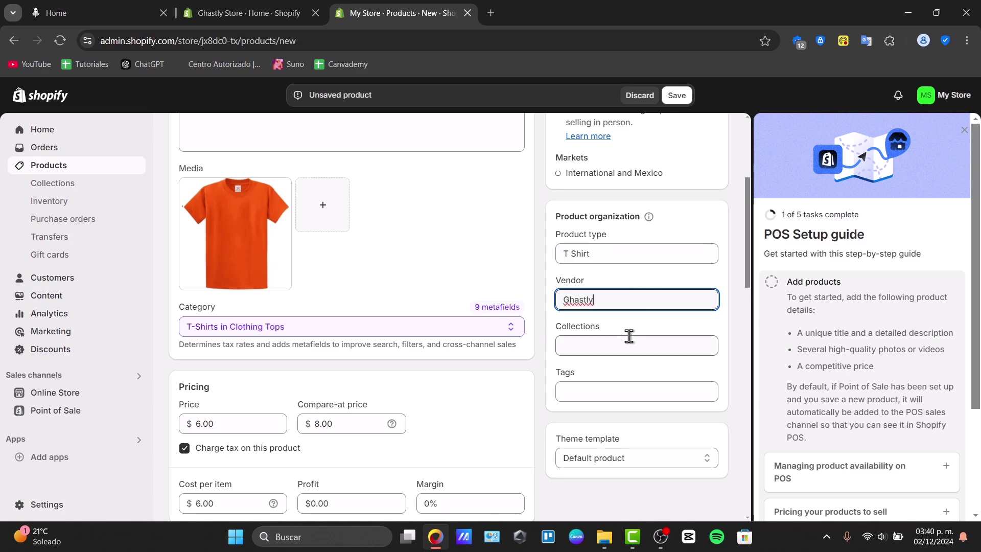
# Add the product to the Home page collection, tag it 't shirt', and save.
pyautogui.click(611, 344)
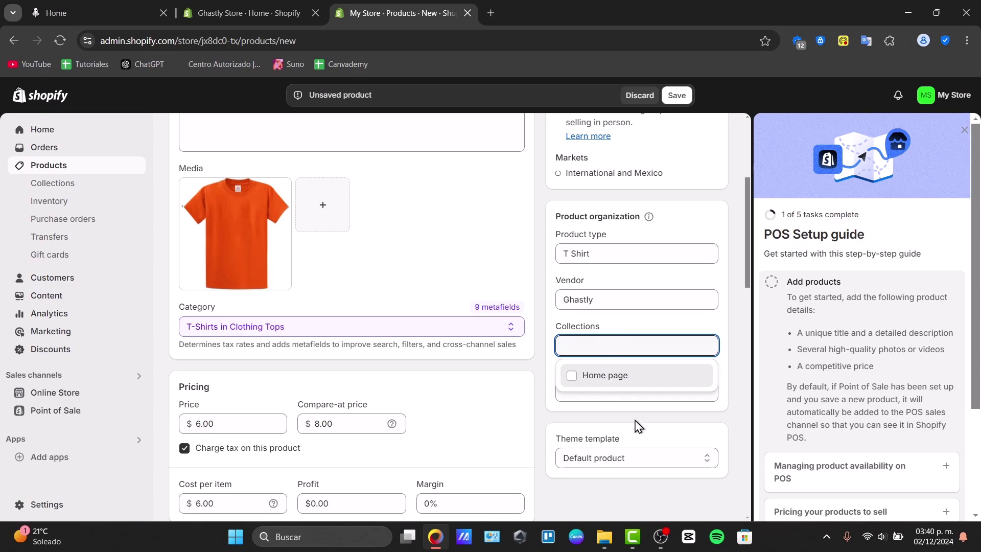
pyautogui.write('ds')
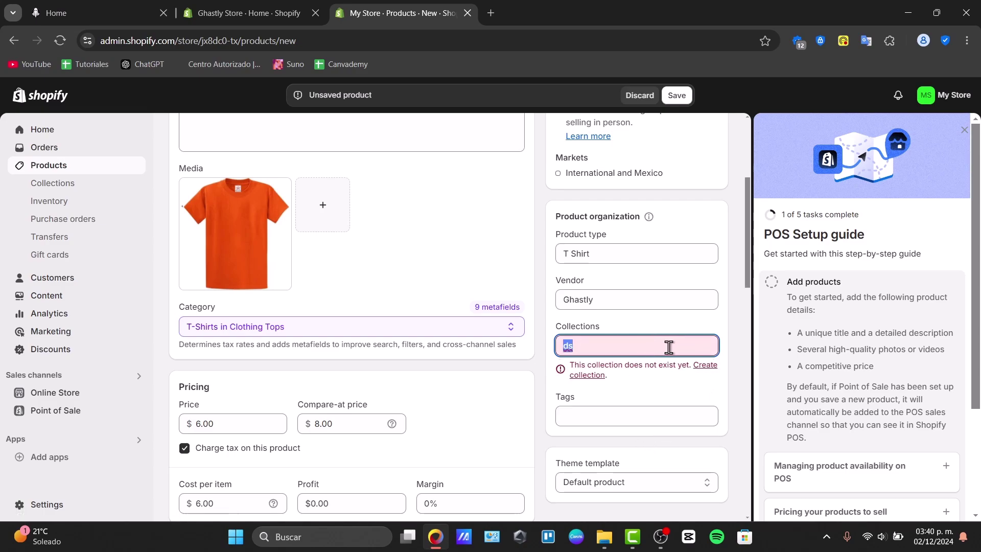
pyautogui.press('BackSpace')
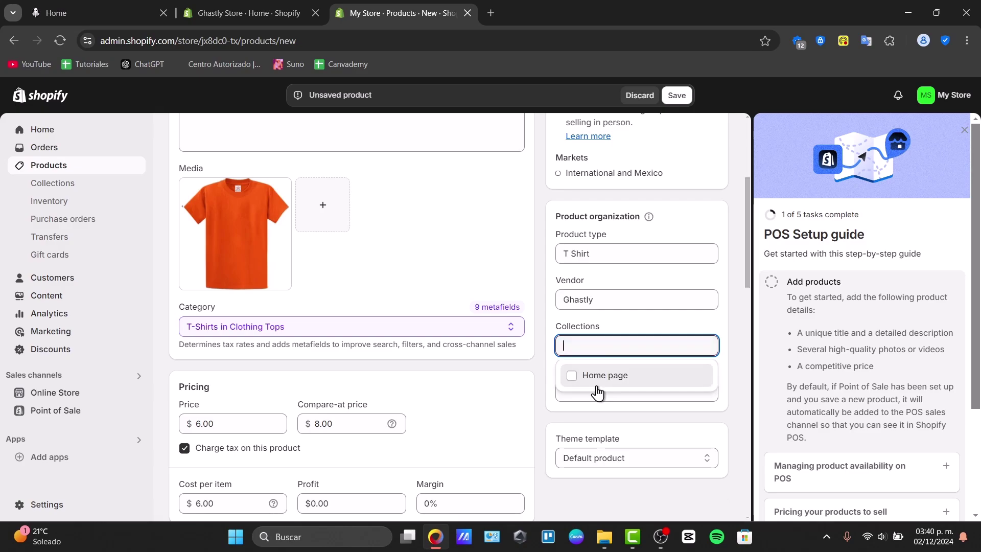
pyautogui.click(580, 381)
pyautogui.click(606, 407)
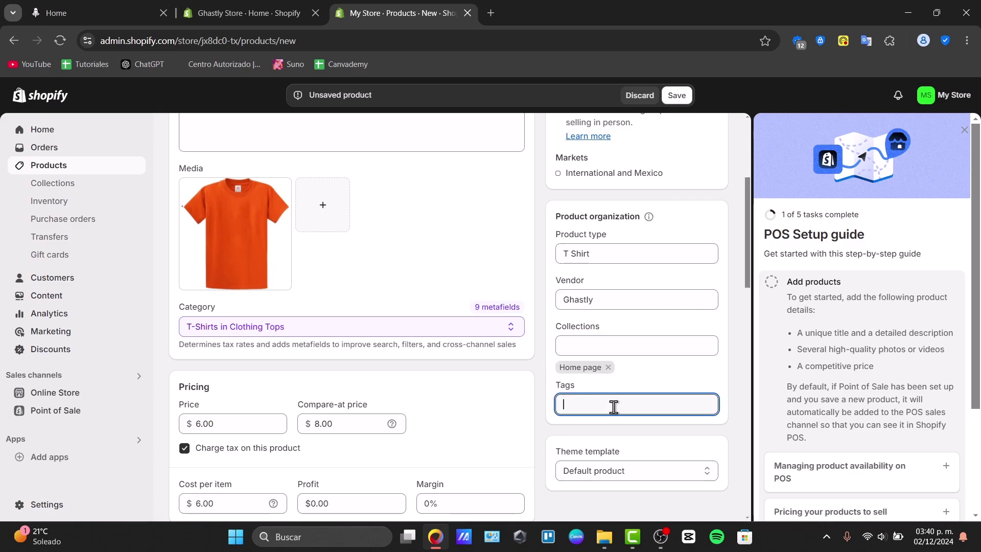
pyautogui.write('t shirt')
pyautogui.press('Return')
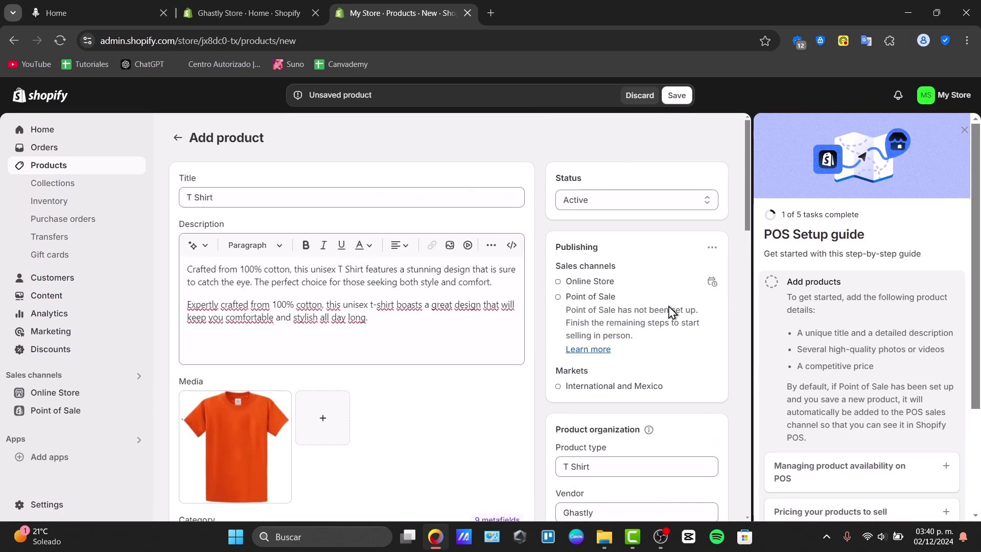
pyautogui.click(682, 97)
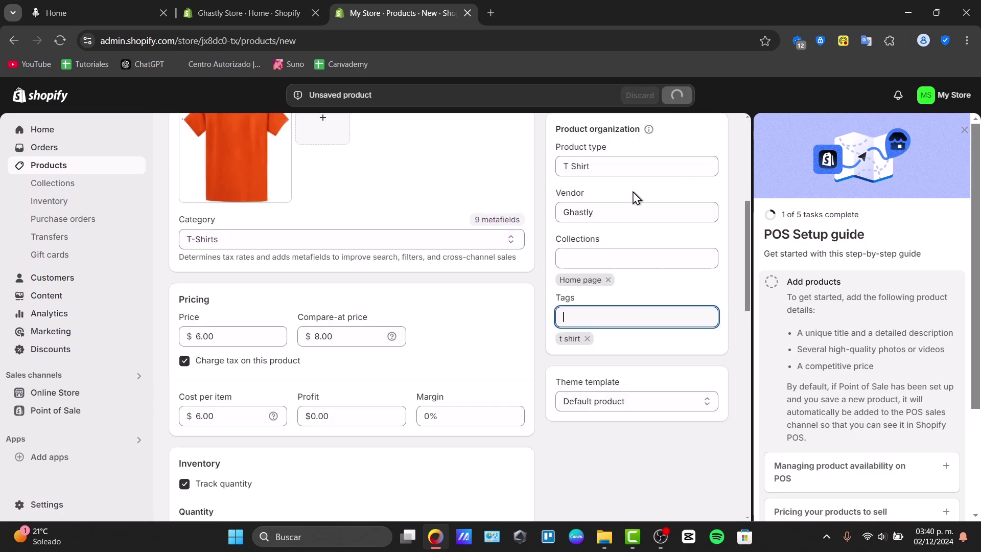
# Scroll the POS Setup guide to review all tasks, now at 2 of 5 complete.
pyautogui.scroll(-2, 811, 313)
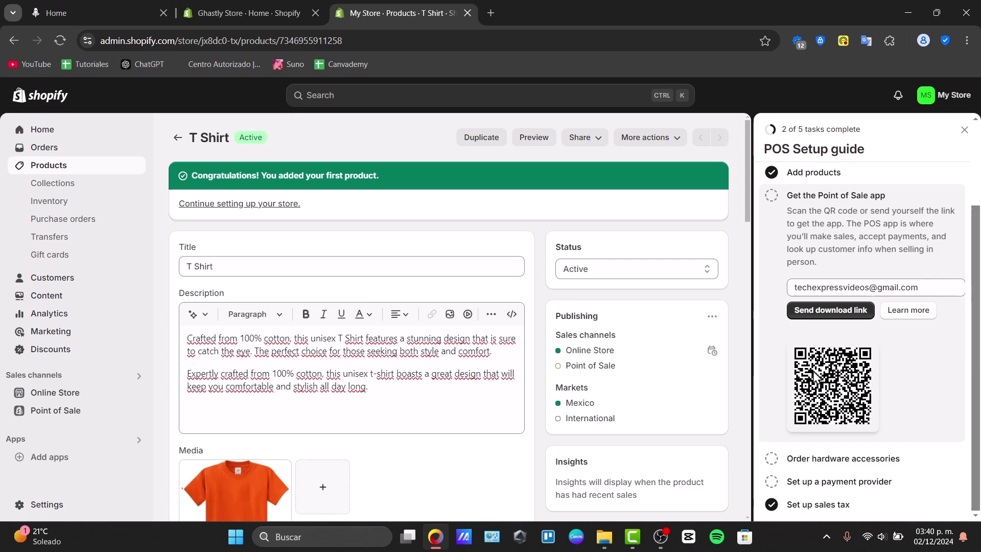
# Read the help pages on POS hardware accessories, the retail accessories list and the POS Go Dock (Ethernet).
pyautogui.click(817, 458)
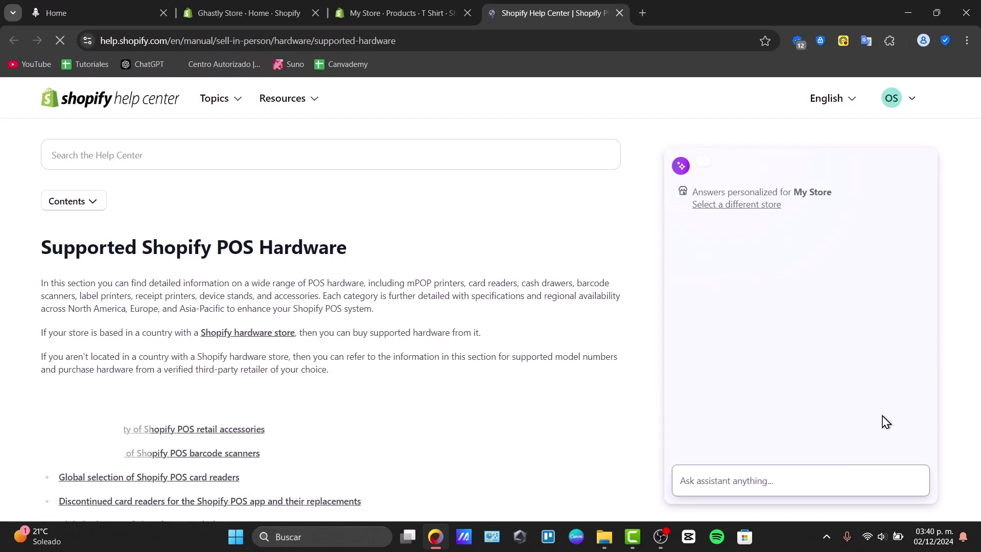
pyautogui.scroll(-5, 549, 283)
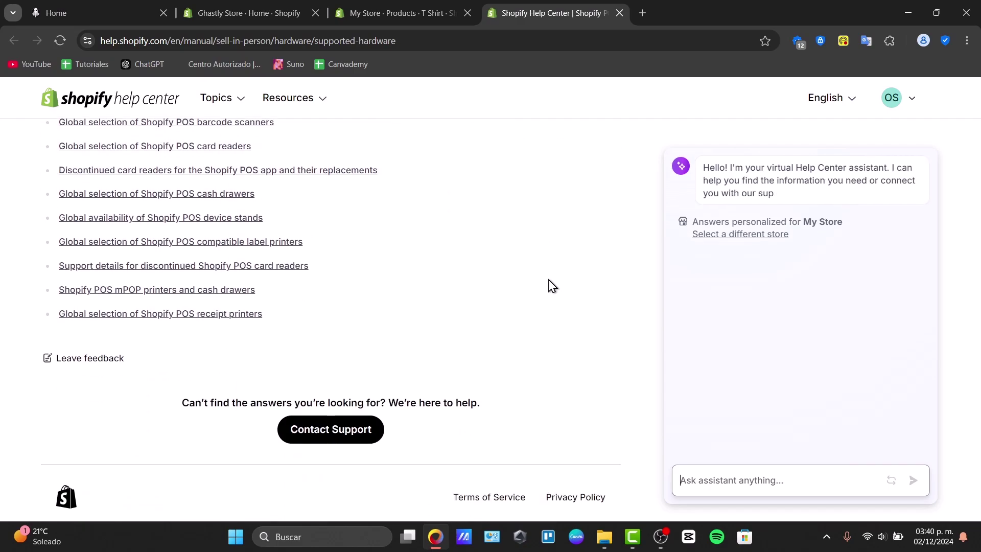
pyautogui.scroll(4, 551, 285)
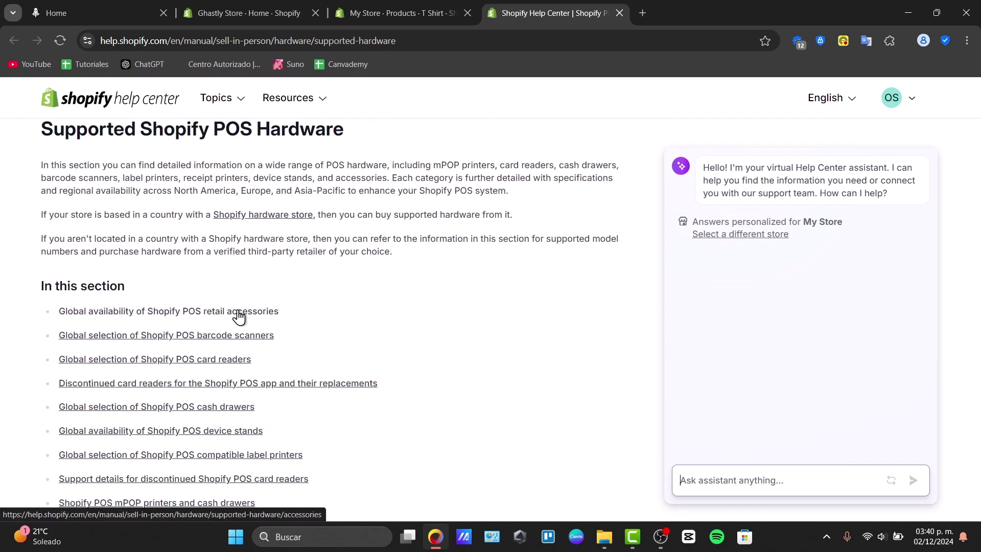
pyautogui.click(220, 320)
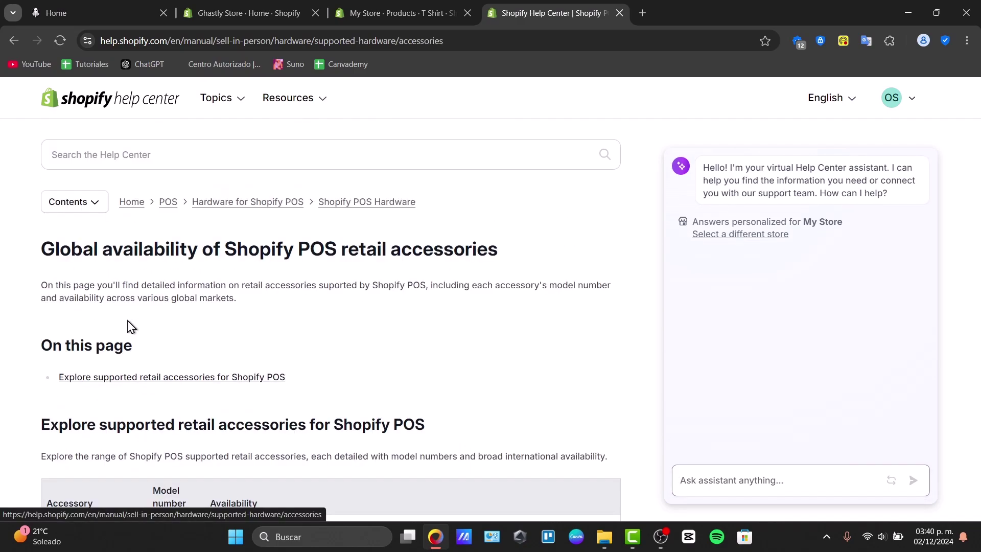
pyautogui.scroll(-4, 337, 365)
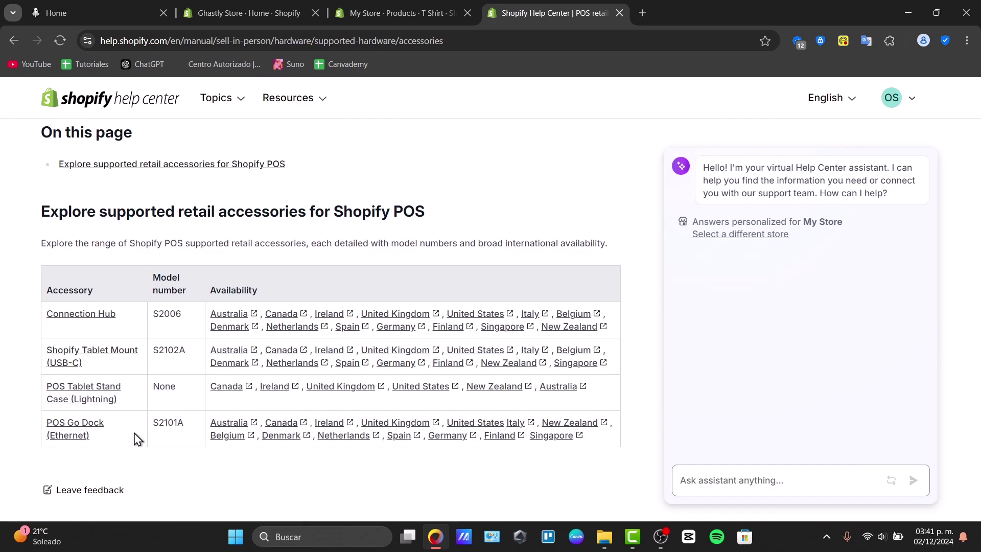
pyautogui.click(64, 436)
pyautogui.scroll(-4, 167, 274)
pyautogui.scroll(-4, 113, 257)
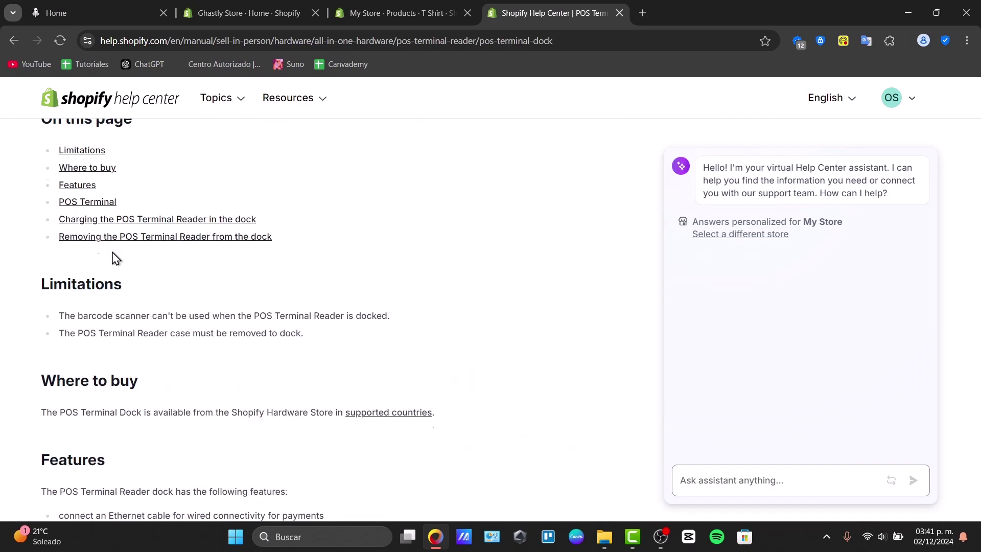
# From the guide's payment provider task, go to Payments settings and open the provider list.
pyautogui.click(429, 11)
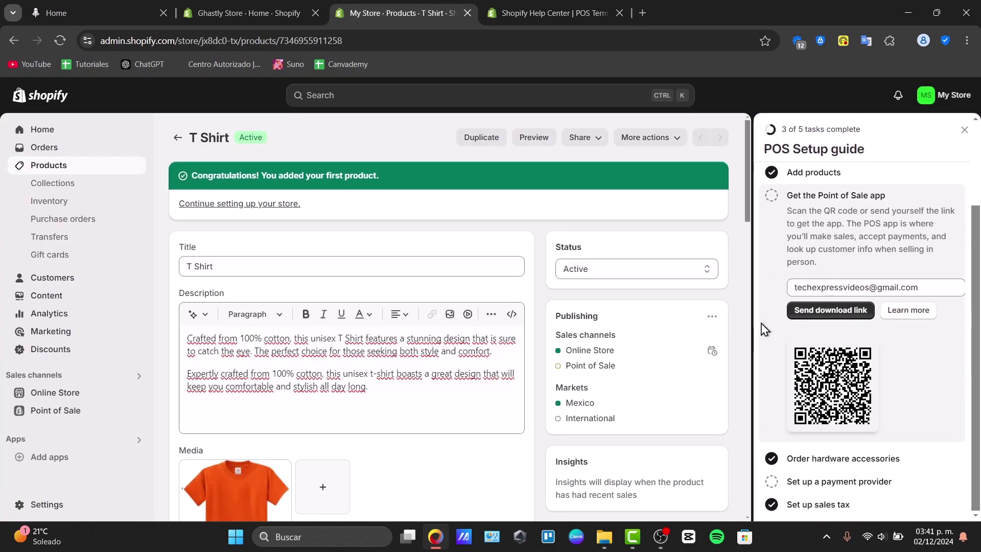
pyautogui.click(830, 482)
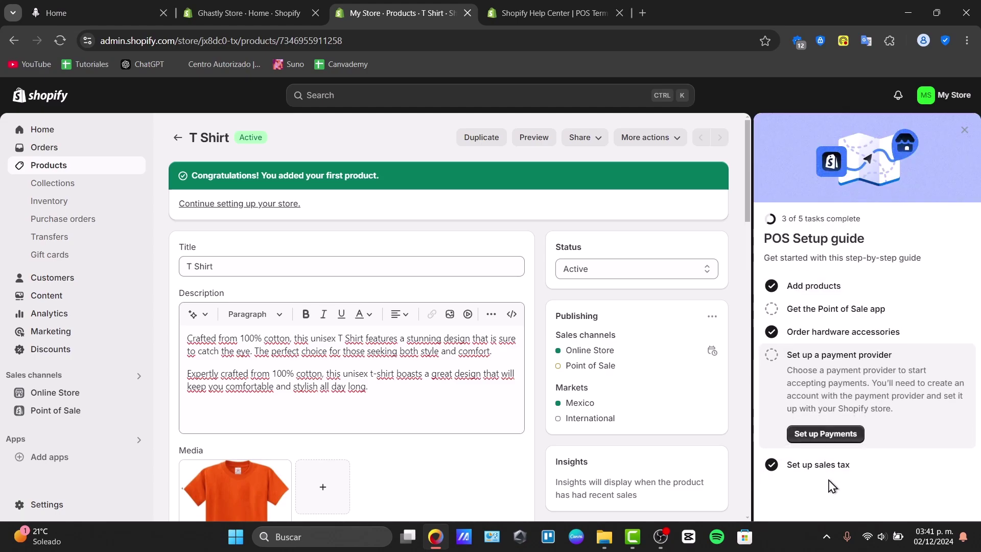
pyautogui.click(813, 442)
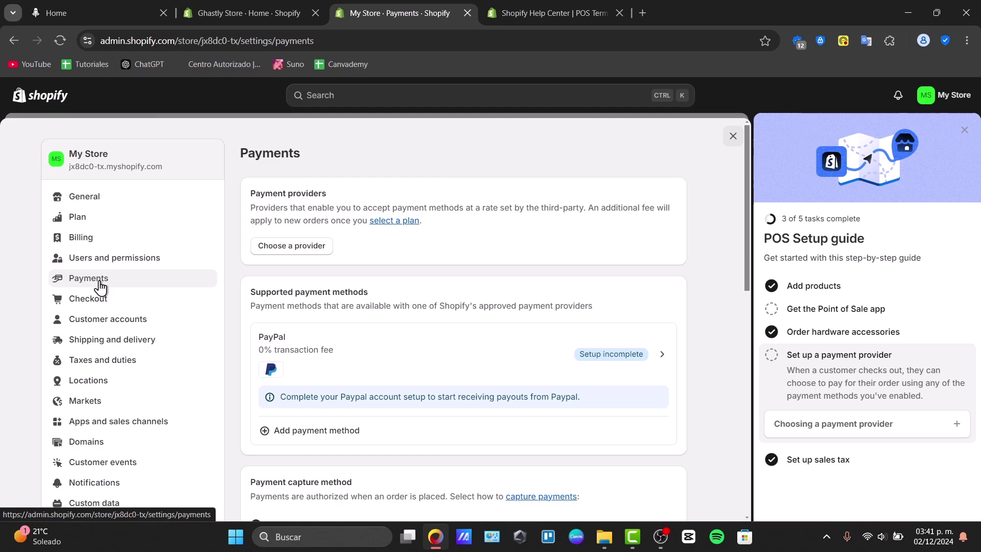
pyautogui.click(300, 248)
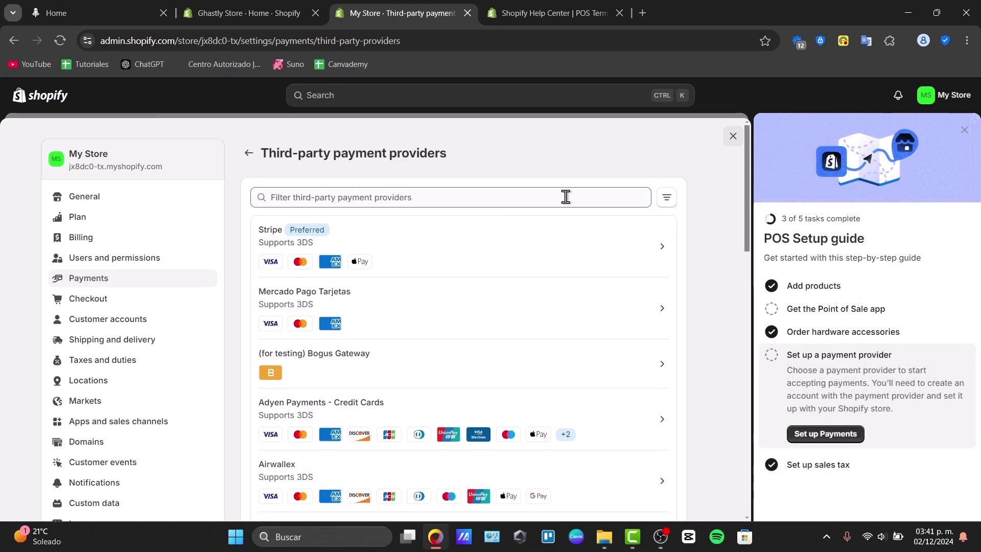
# Filter the third-party payment providers to those supporting Apple Pay, Mastercard and Visa.
pyautogui.click(667, 200)
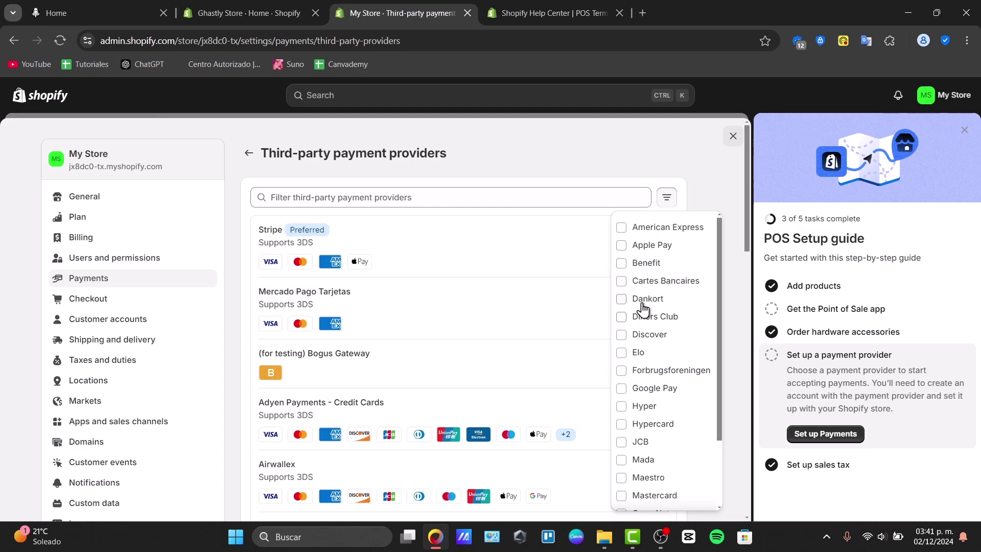
pyautogui.click(647, 246)
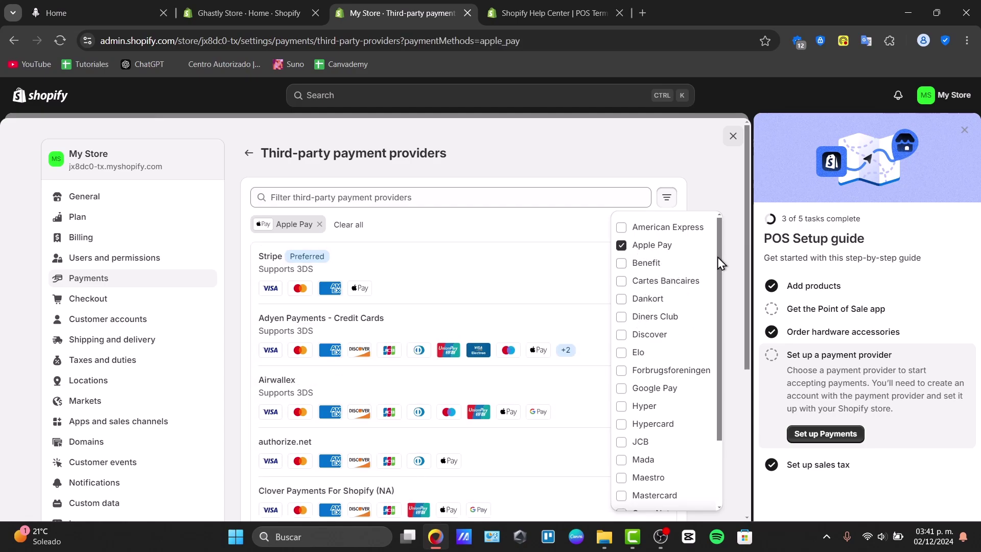
pyautogui.click(648, 495)
pyautogui.scroll(-3, 656, 475)
pyautogui.click(650, 464)
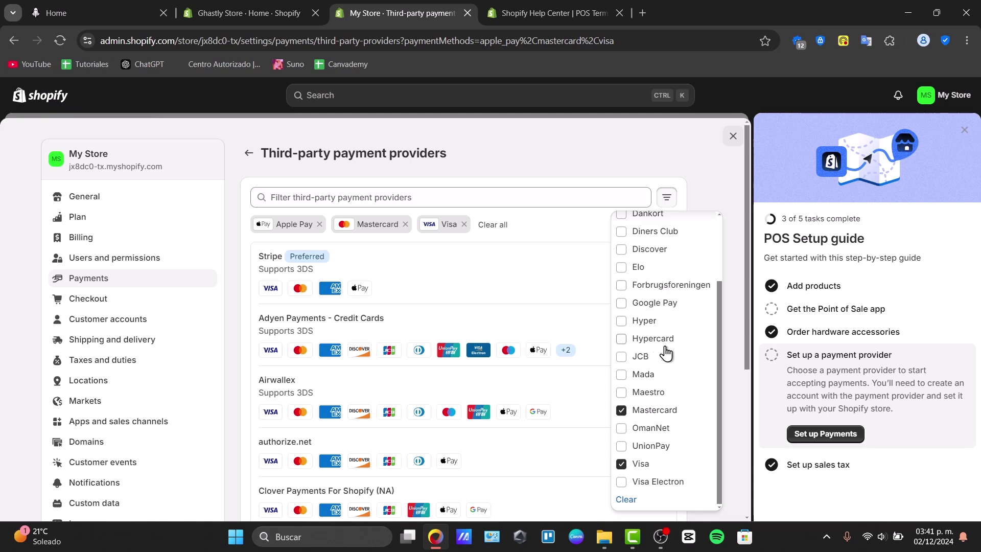
# Start connecting Stripe at its email sign-up page, then return to the store home.
pyautogui.click(357, 268)
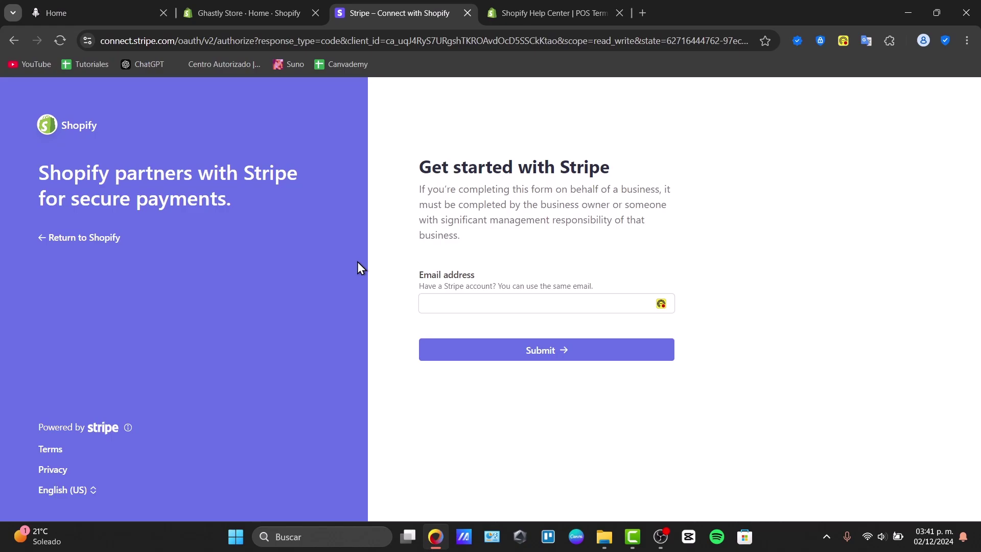
pyautogui.click(486, 304)
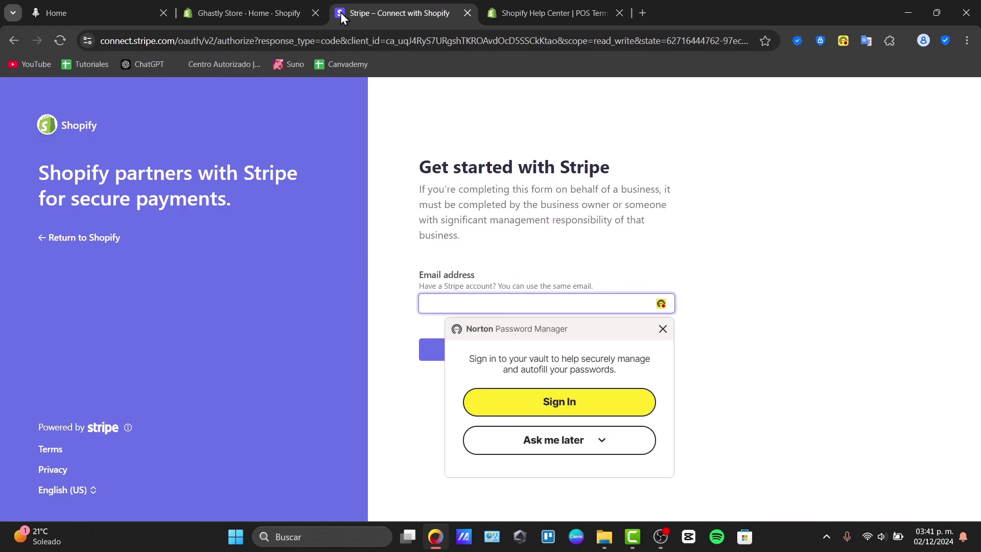
pyautogui.click(280, 11)
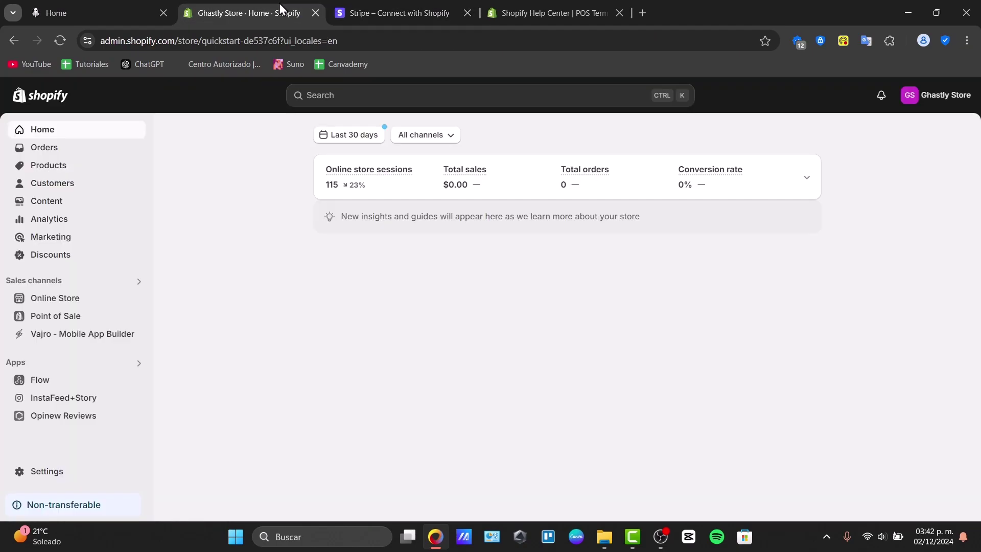
# Close the Stripe page and open the Point of Sale Locations list via Get started.
pyautogui.click(467, 12)
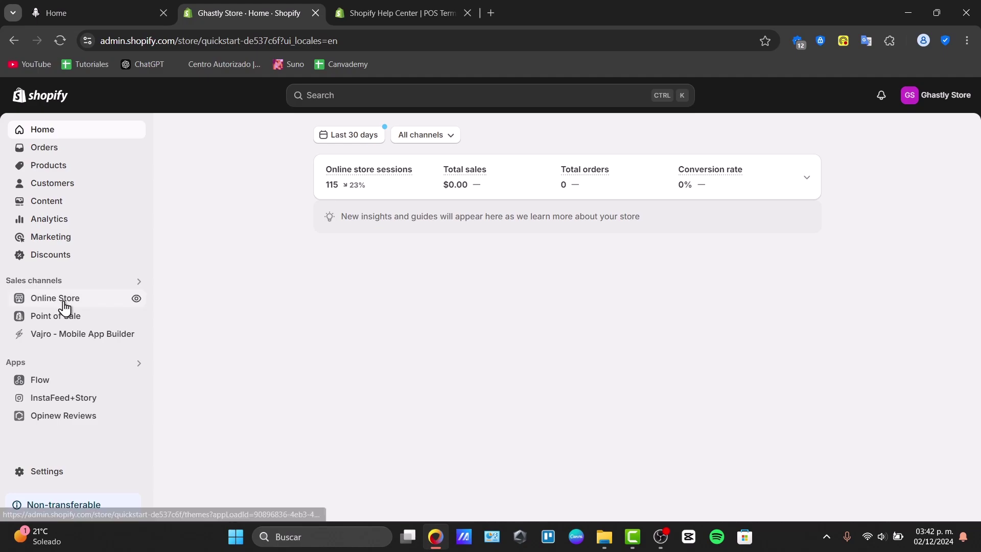
pyautogui.click(73, 316)
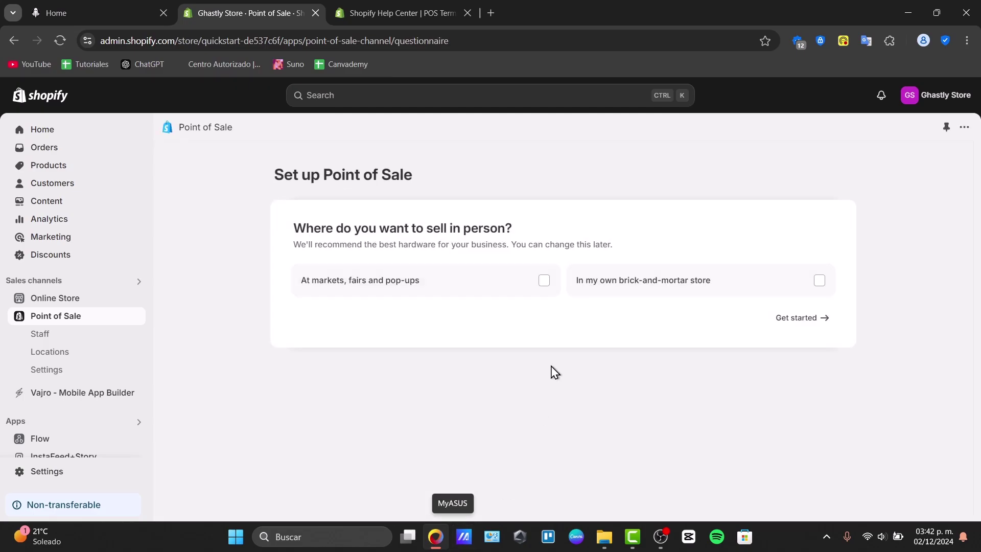
pyautogui.click(807, 322)
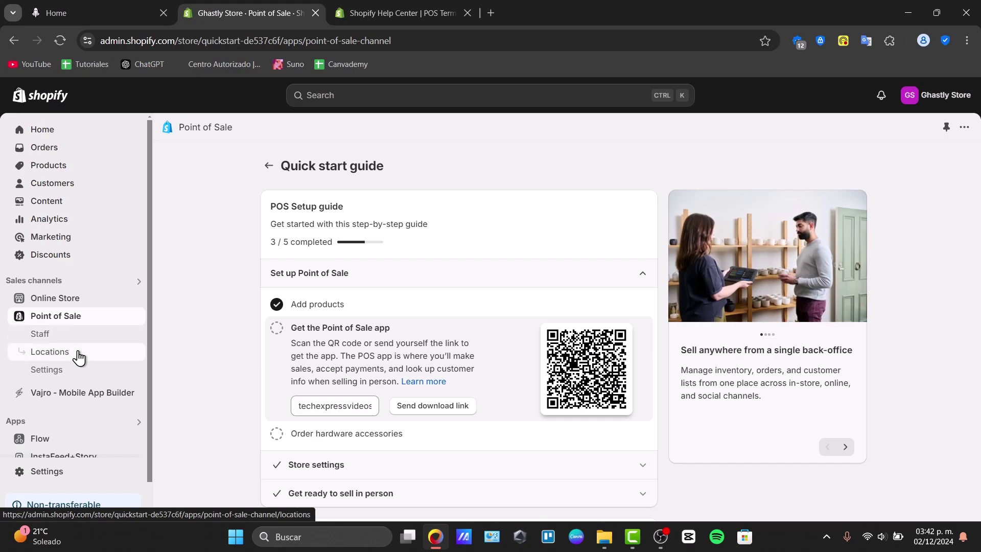
pyautogui.click(77, 355)
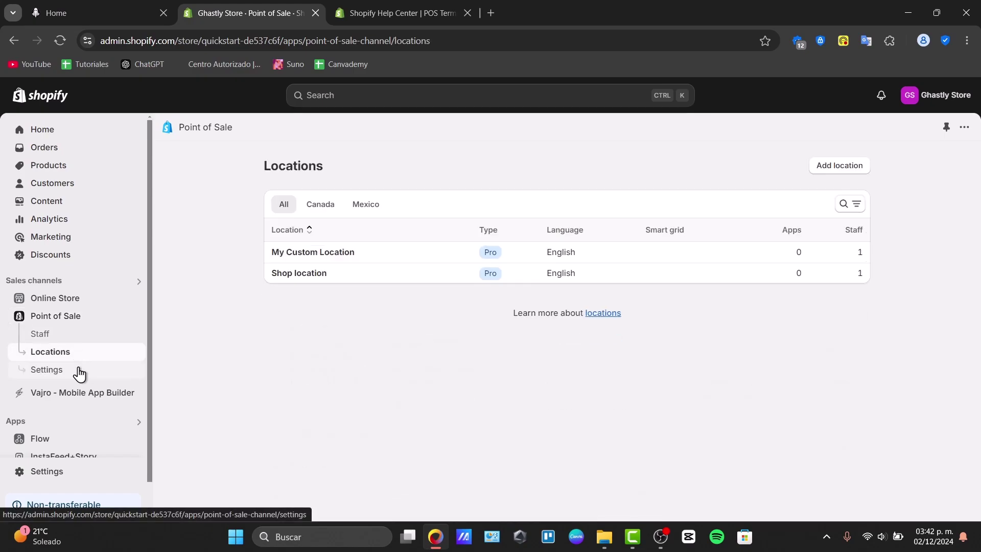
# Open the POS Add staff form and inspect its name, email, phone and role fields unchanged.
pyautogui.click(78, 341)
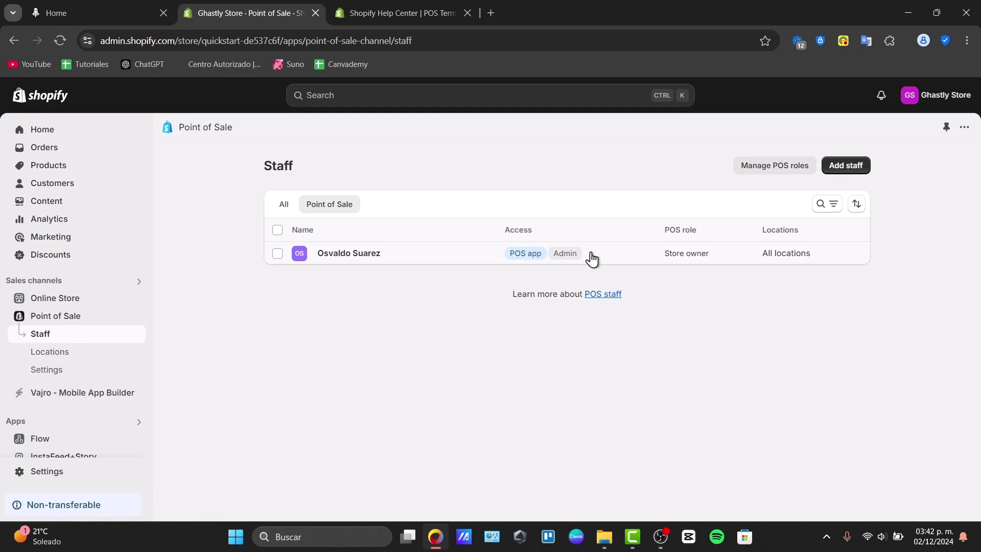
pyautogui.click(866, 171)
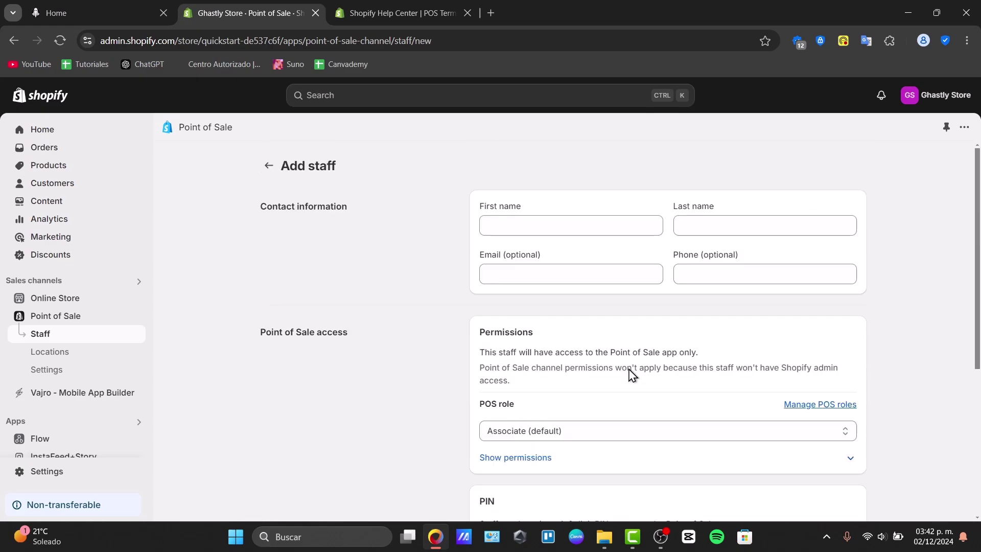
pyautogui.click(588, 225)
pyautogui.click(710, 225)
pyautogui.click(631, 276)
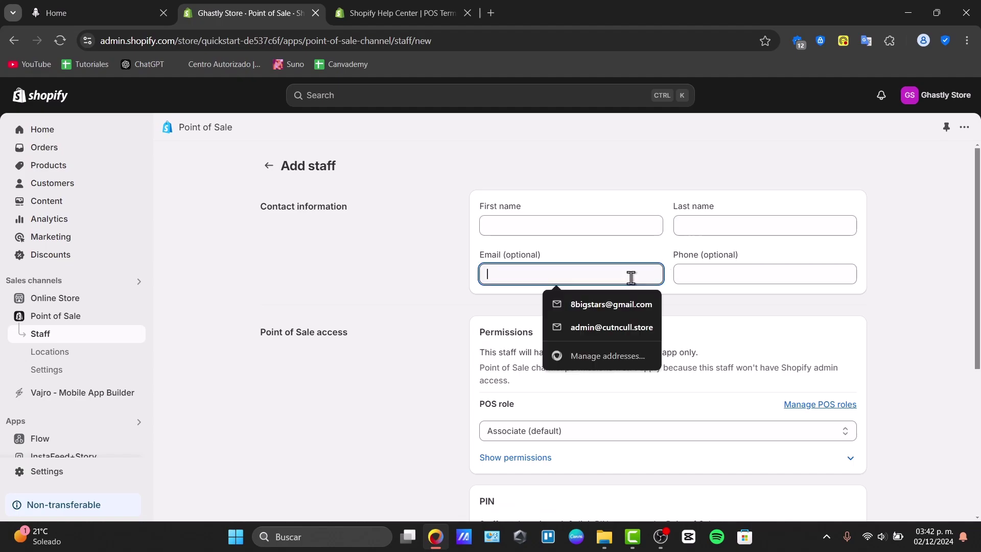
pyautogui.click(716, 271)
pyautogui.scroll(-5, 703, 315)
pyautogui.click(613, 225)
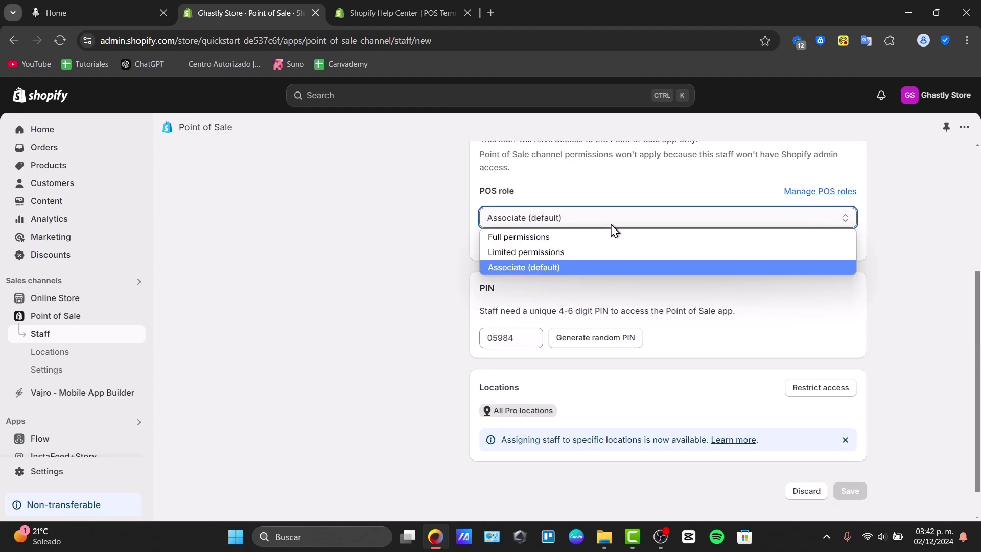
pyautogui.click(871, 225)
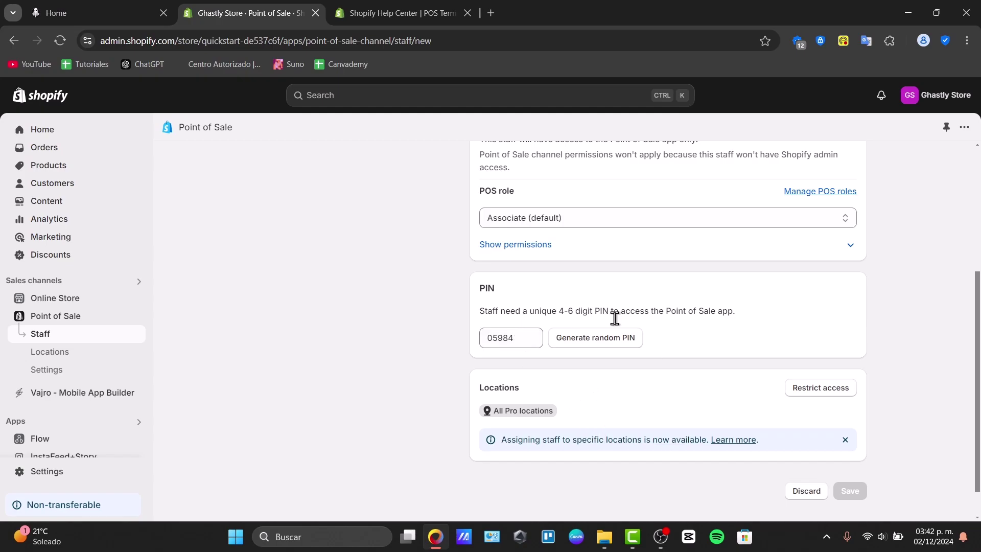
pyautogui.scroll(-1, 777, 392)
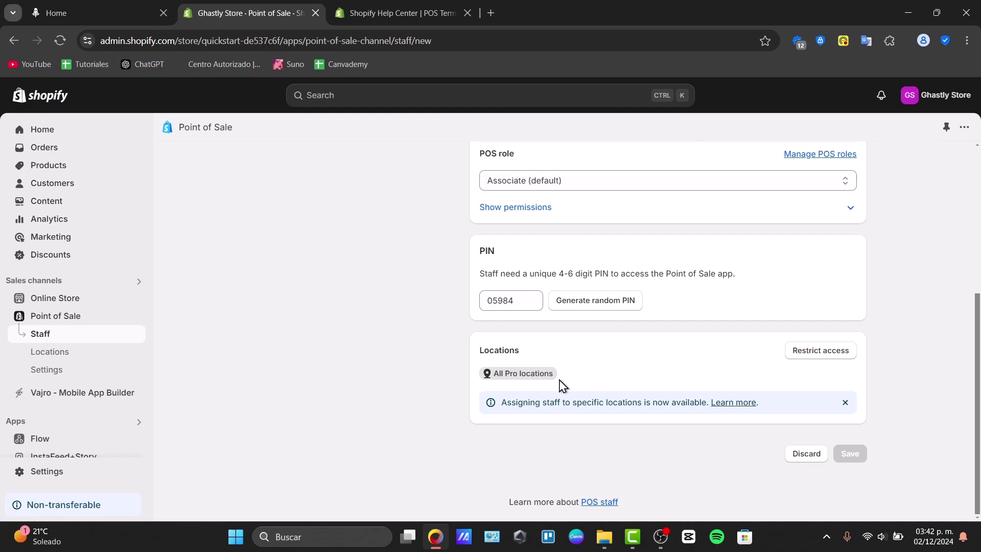
pyautogui.scroll(5, 563, 386)
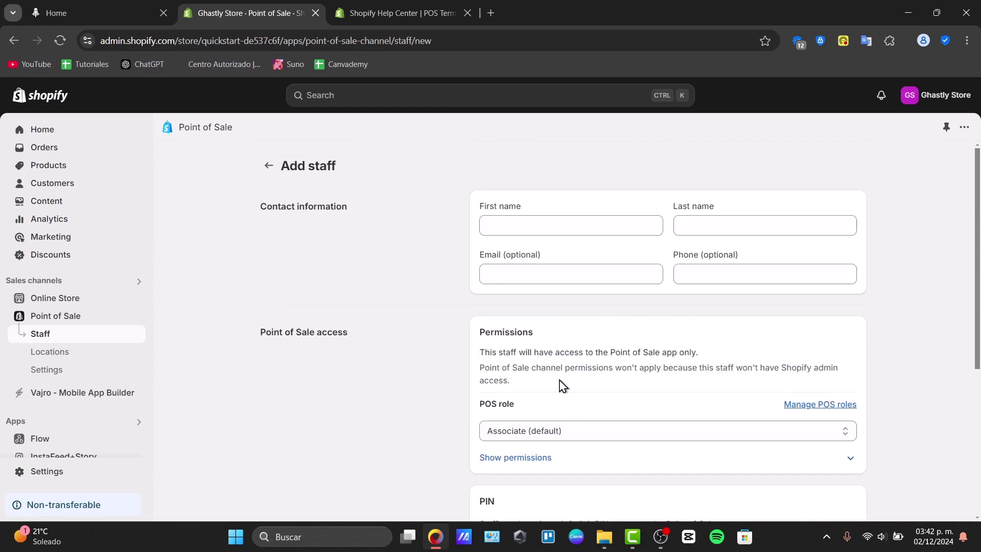
# View POS locations filtered by Canada and by Mexico, then open Point of Sale Settings.
pyautogui.click(97, 357)
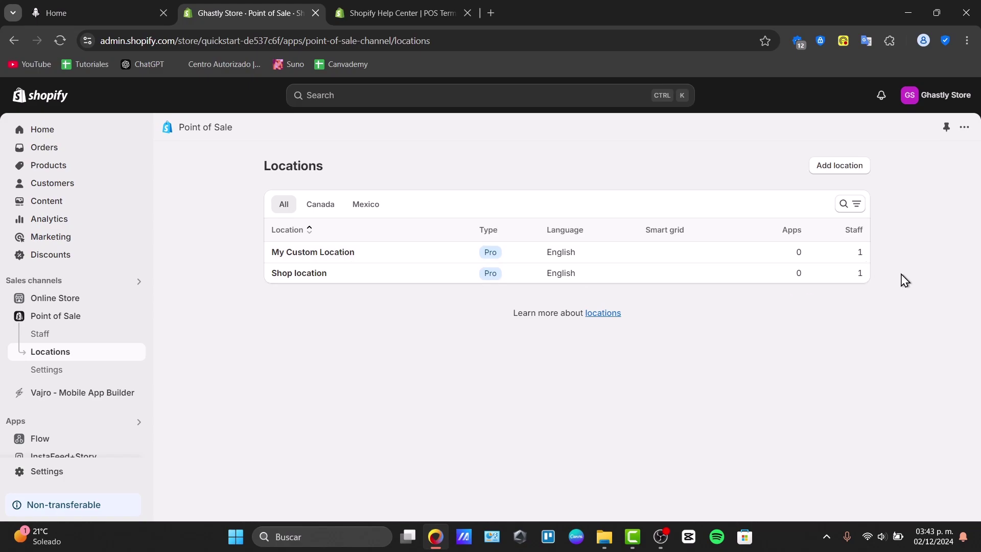
pyautogui.click(329, 203)
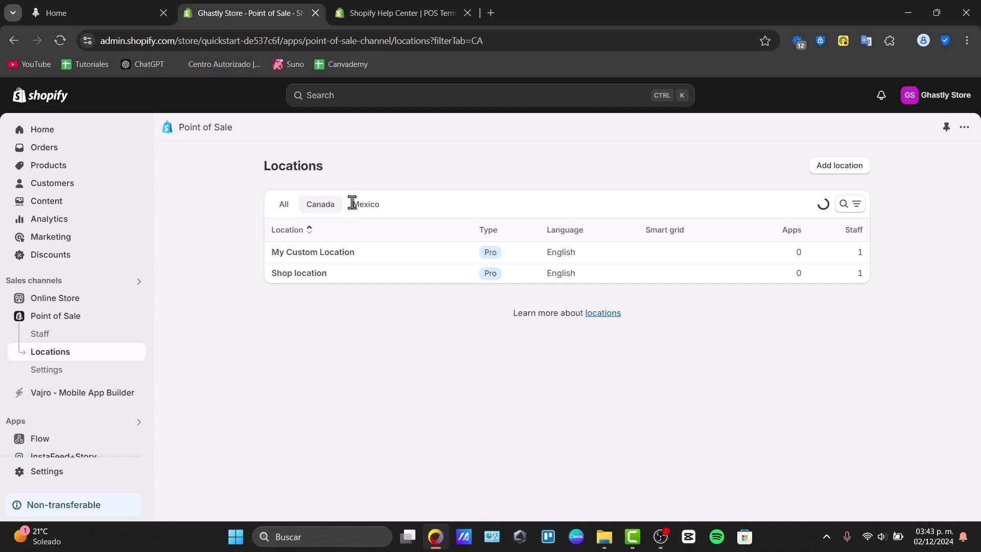
pyautogui.click(356, 207)
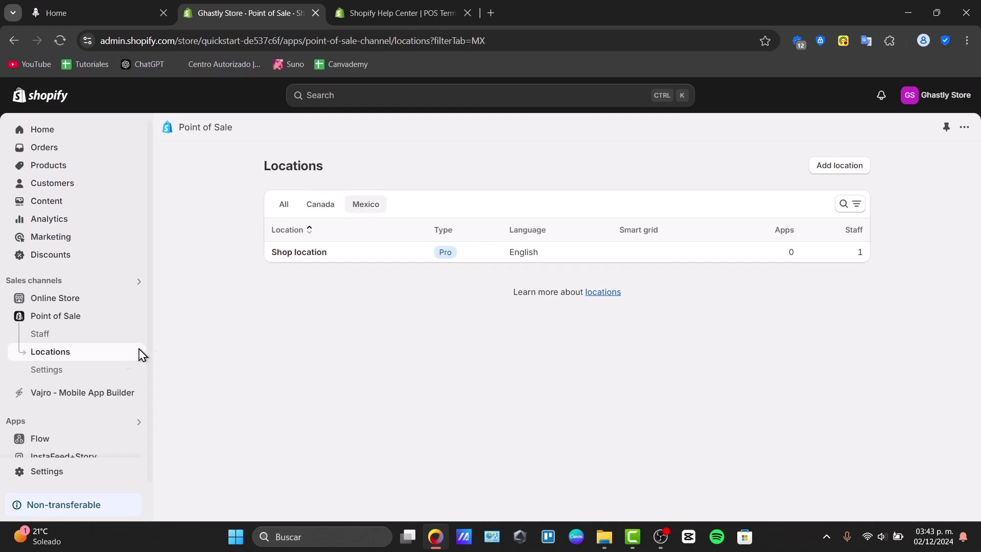
pyautogui.click(87, 369)
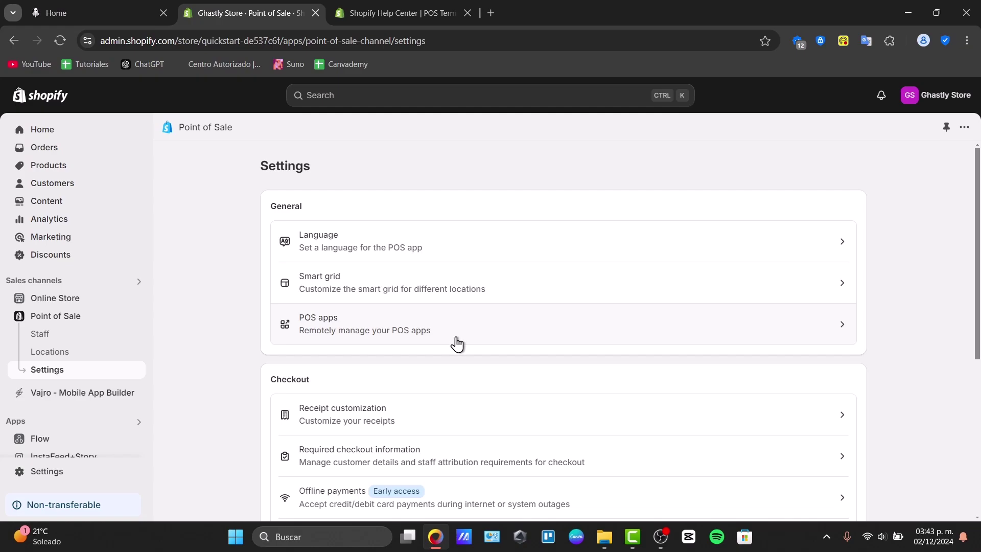
pyautogui.scroll(-4, 457, 344)
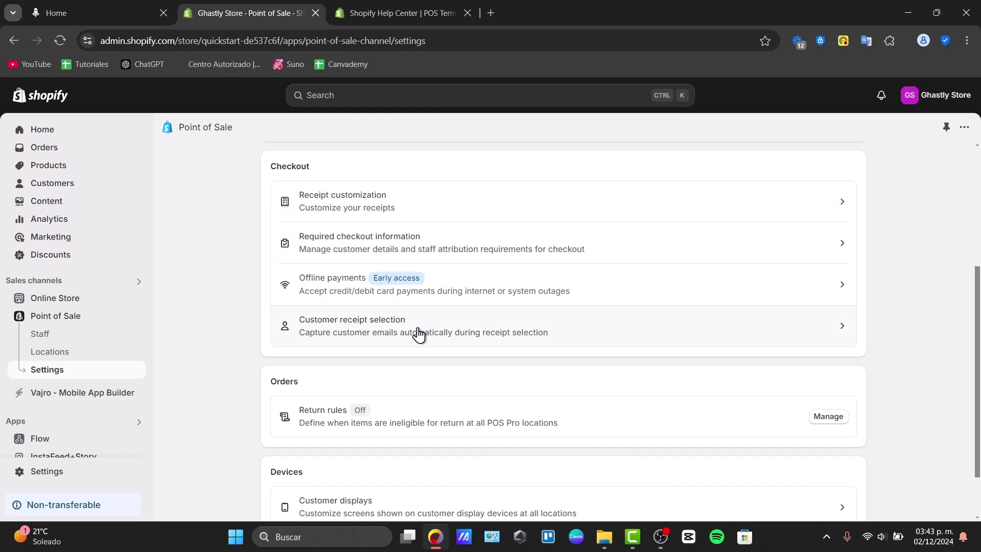
pyautogui.scroll(-2, 417, 335)
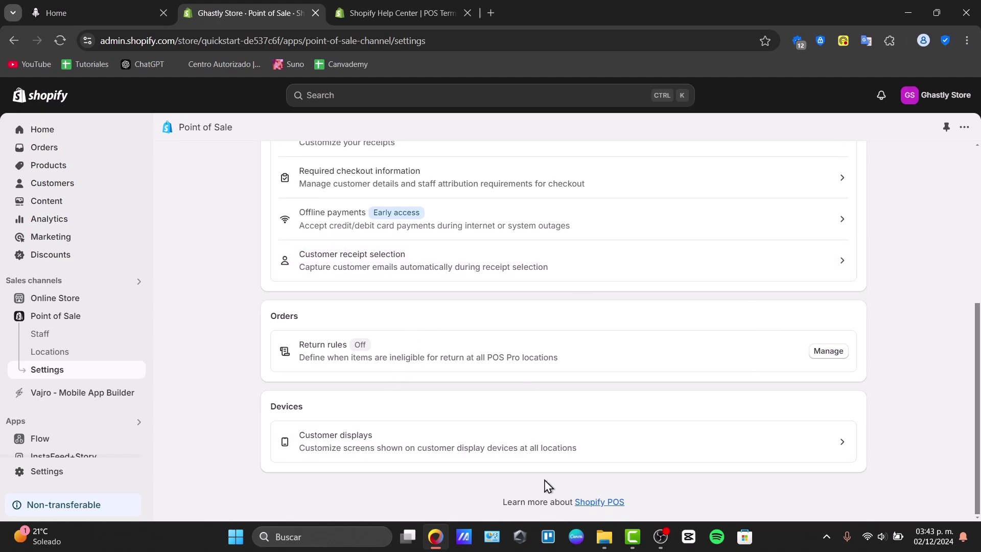
# Browse the Online Store Themes page, with current theme Dawn 2.0 and popular free themes.
pyautogui.click(71, 301)
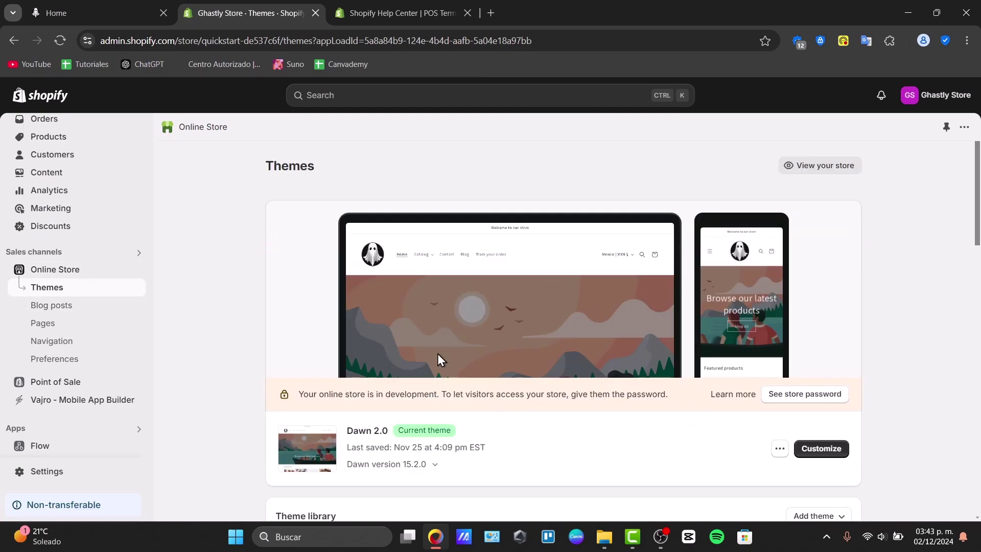
pyautogui.scroll(-8, 697, 236)
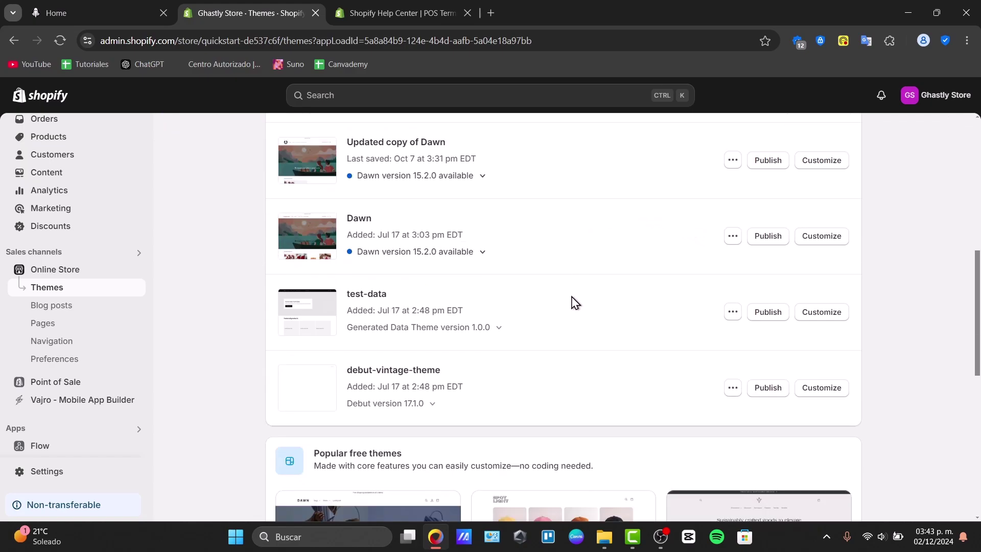
pyautogui.scroll(-4, 571, 301)
pyautogui.scroll(-5, 587, 356)
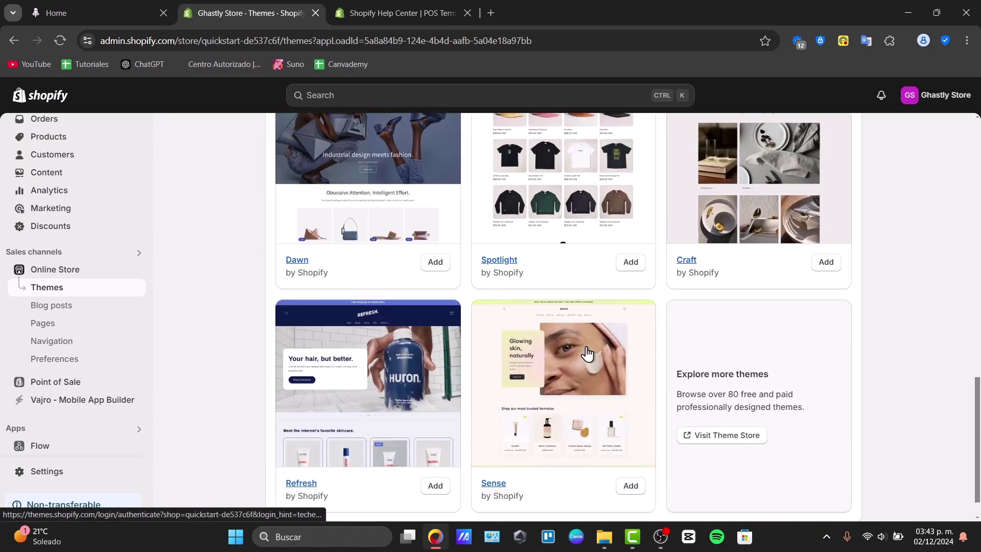
pyautogui.scroll(4, 806, 450)
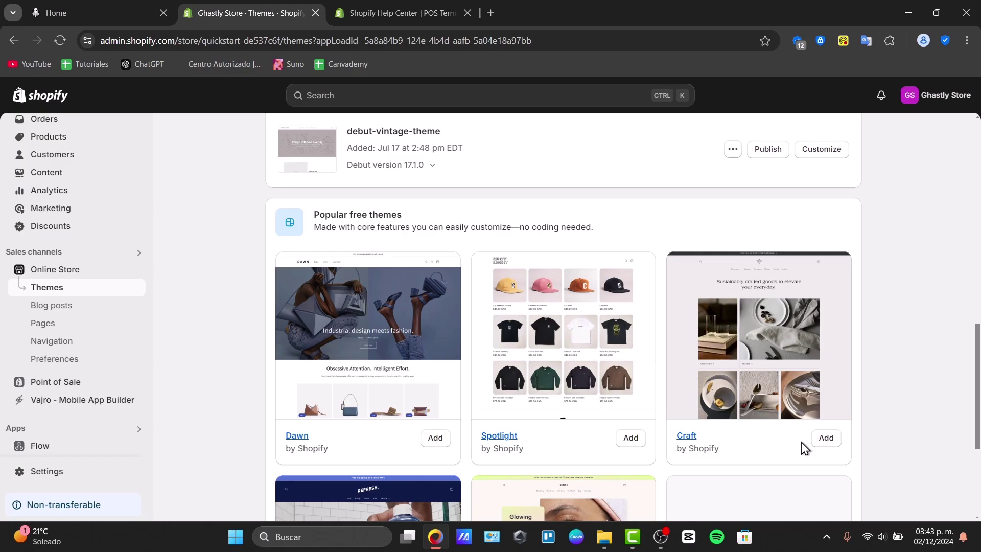
pyautogui.scroll(9, 804, 448)
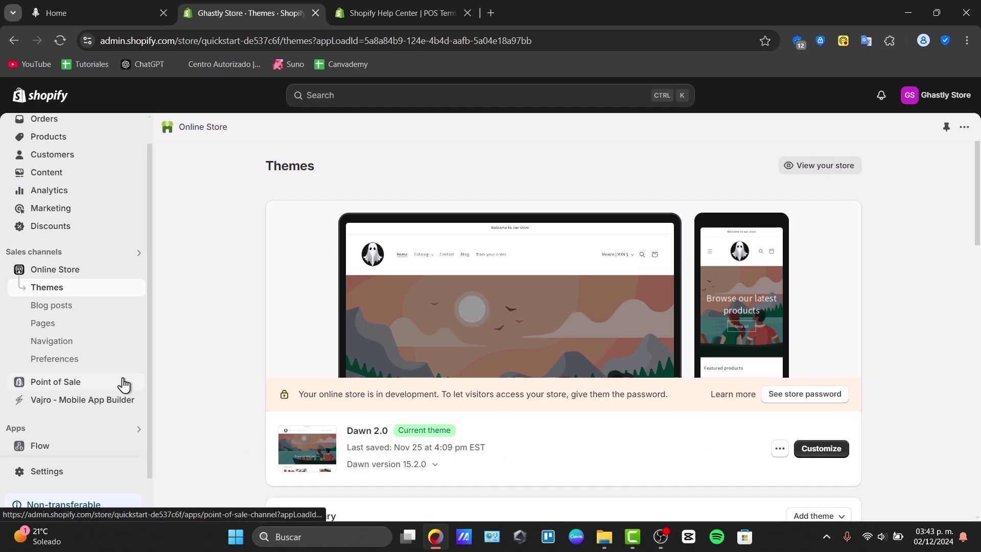
# Go back to the Point of Sale channel's quick start guide.
pyautogui.click(88, 385)
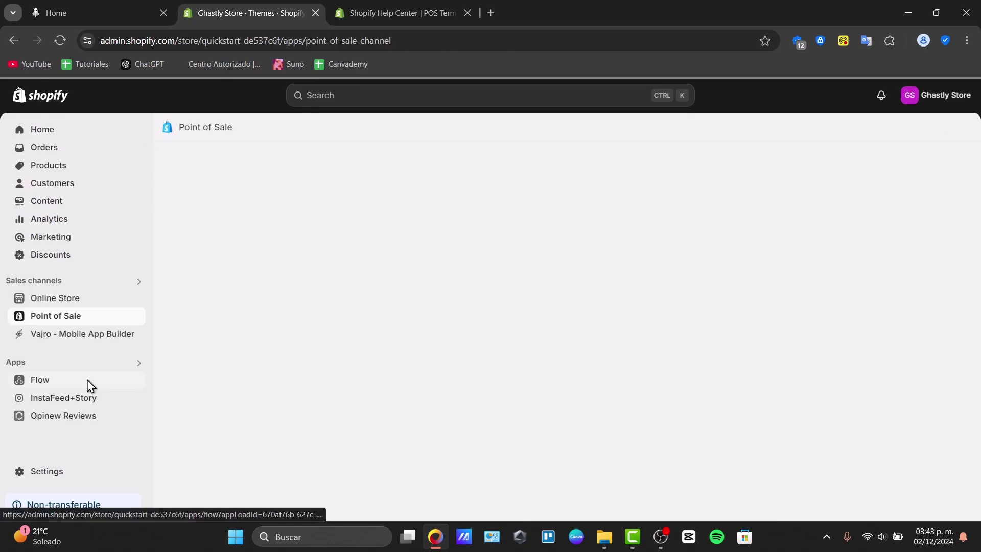